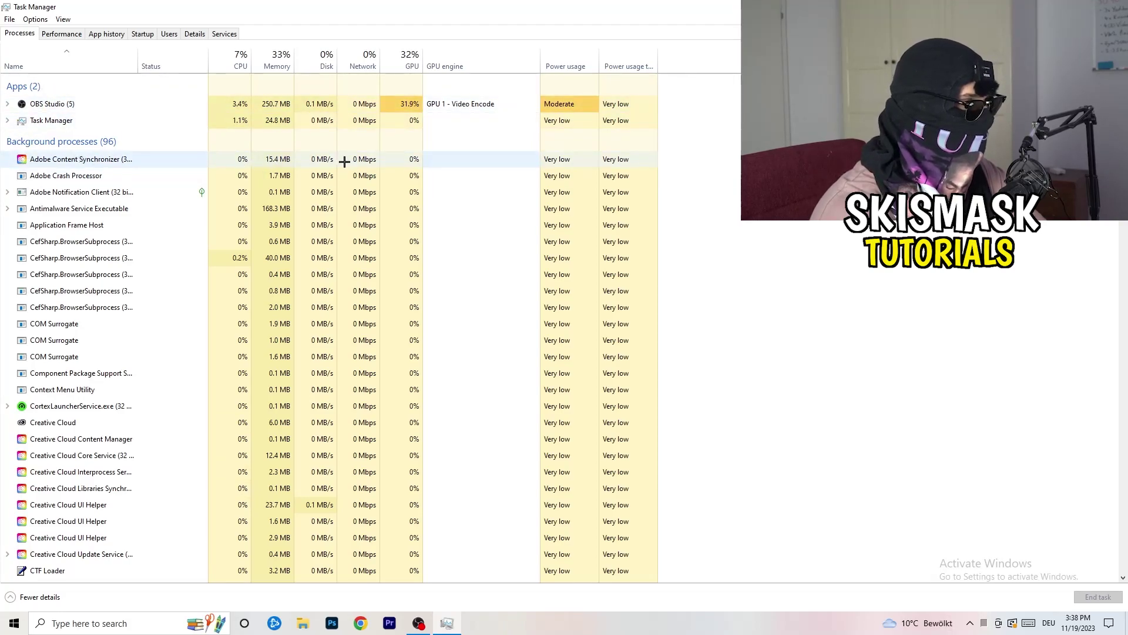
# Try to end the Antimalware Service Executable background process.
pyautogui.rightClick(263, 208)
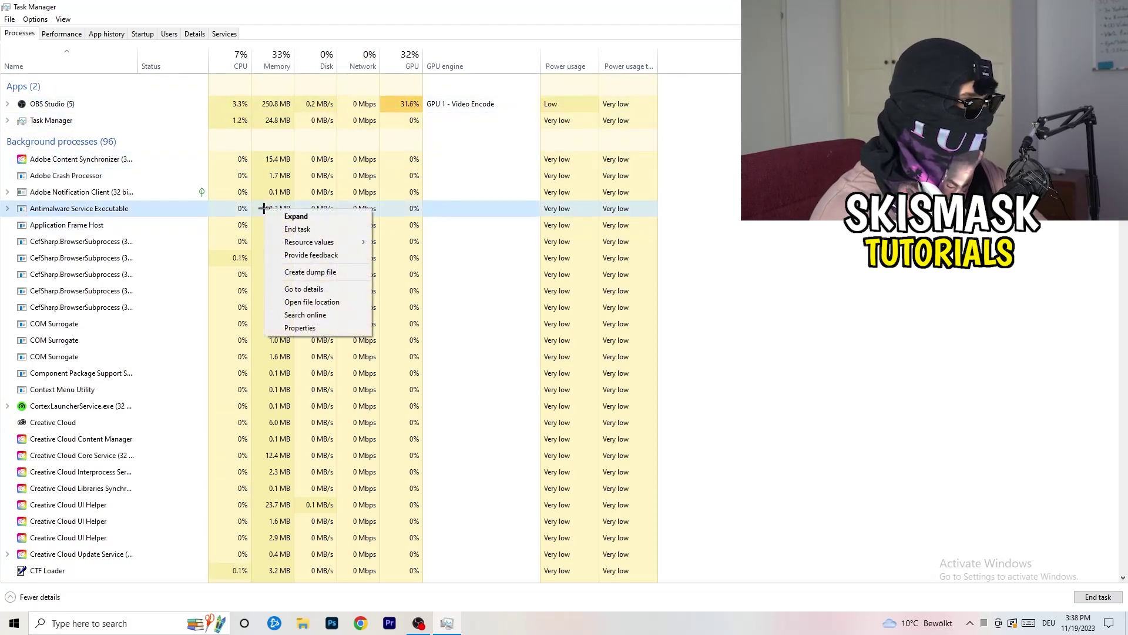
pyautogui.click(326, 228)
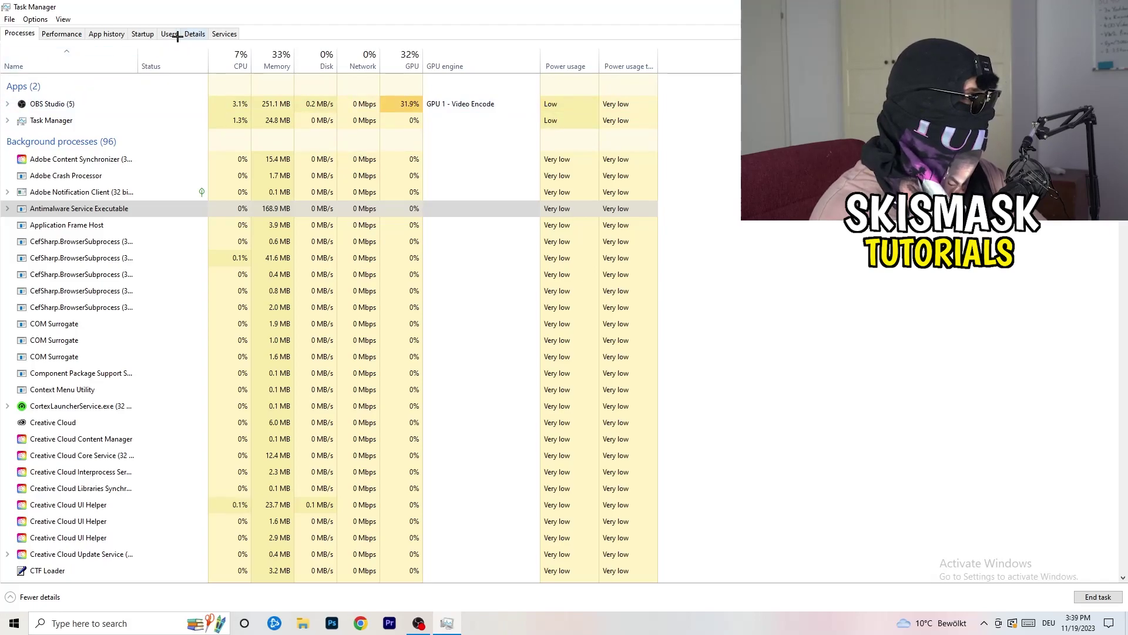
# Review the startup apps and the actions available for Dropbox, EA and File Association Helper.
pyautogui.click(143, 34)
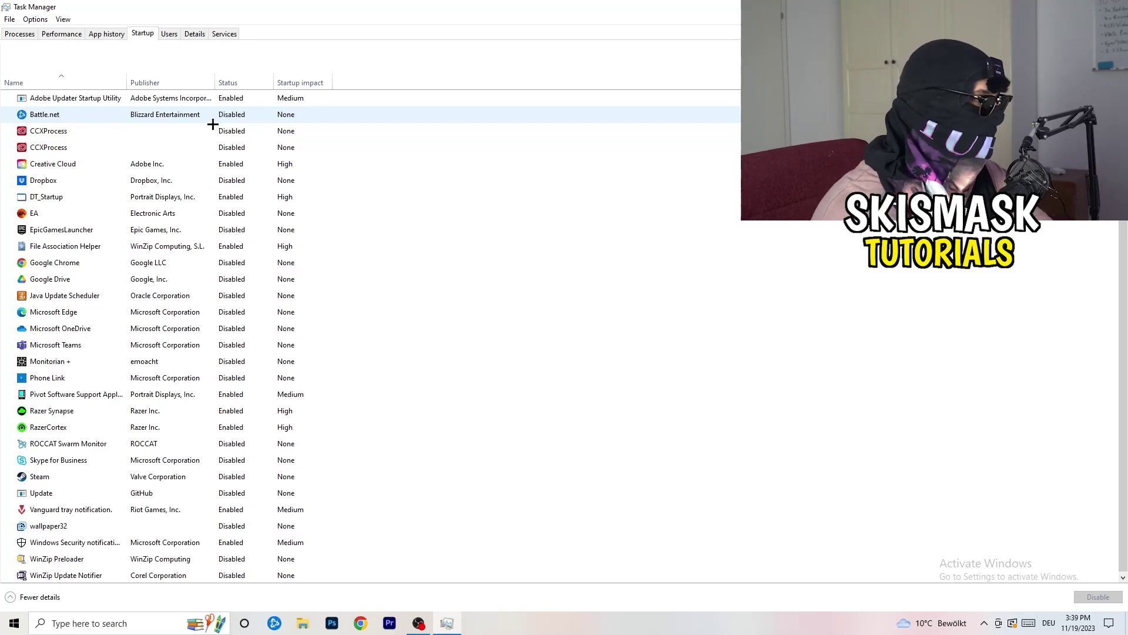
pyautogui.rightClick(236, 178)
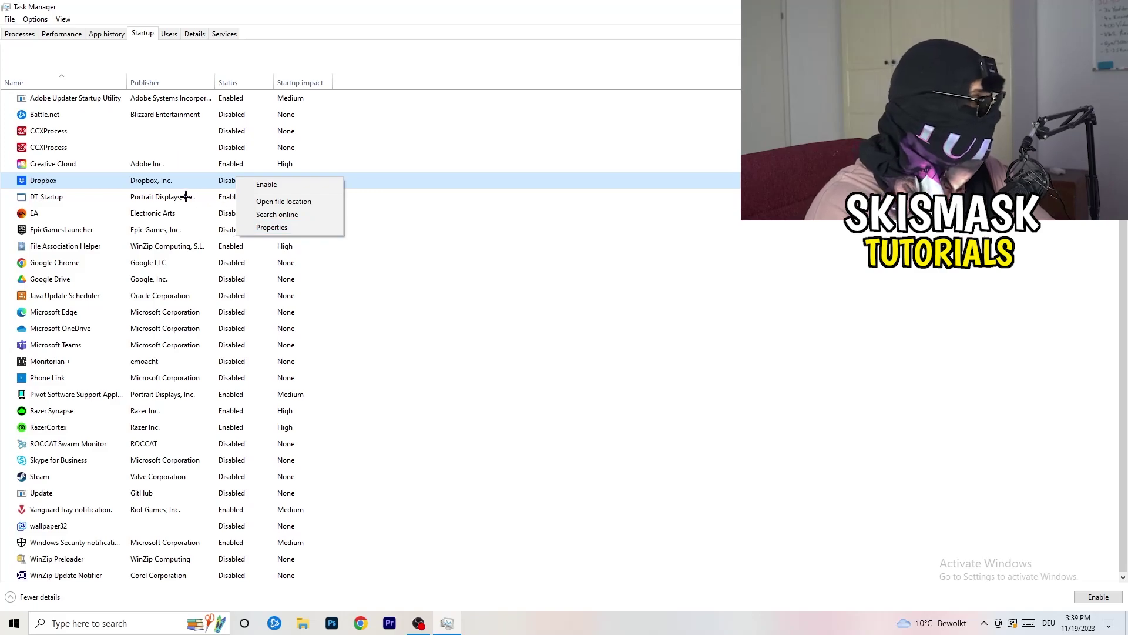
pyautogui.rightClick(112, 216)
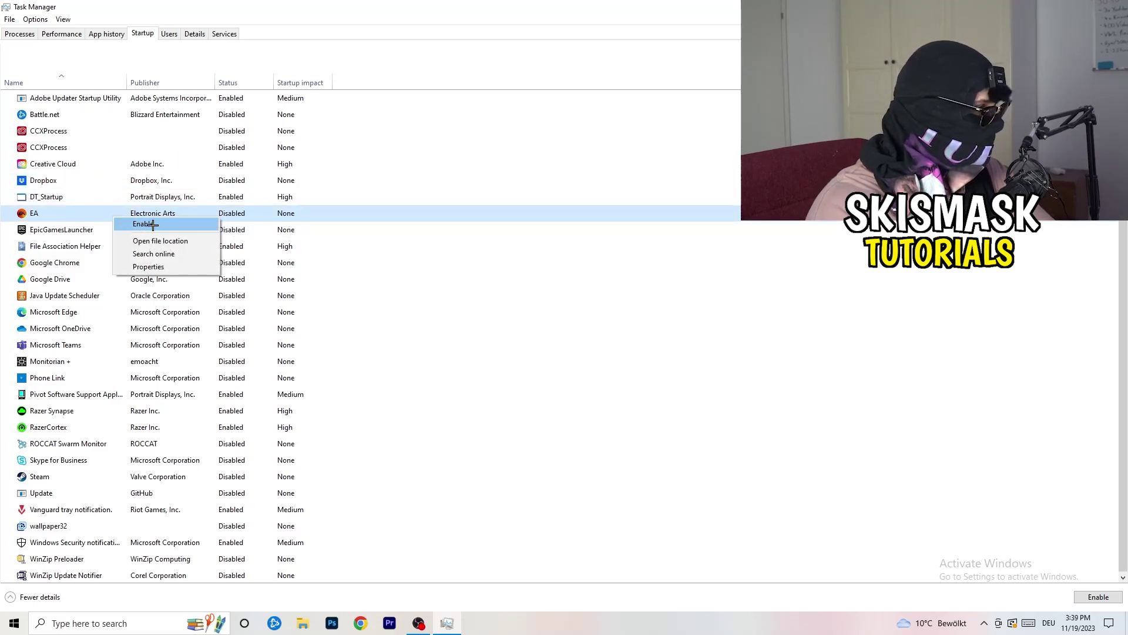
pyautogui.click(751, 309)
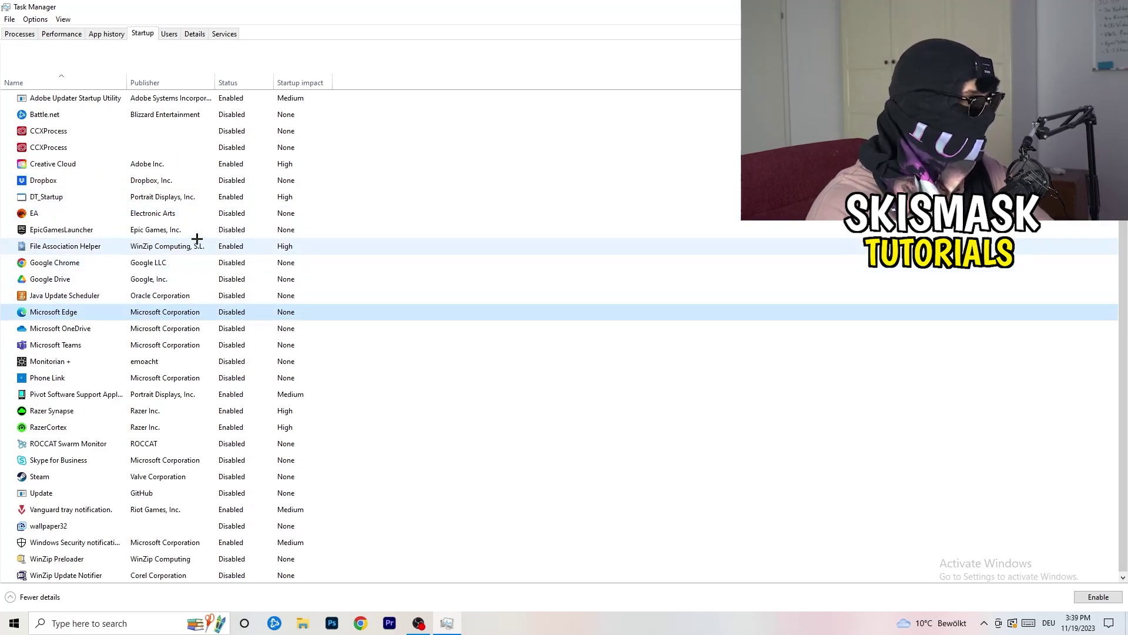
pyautogui.rightClick(231, 248)
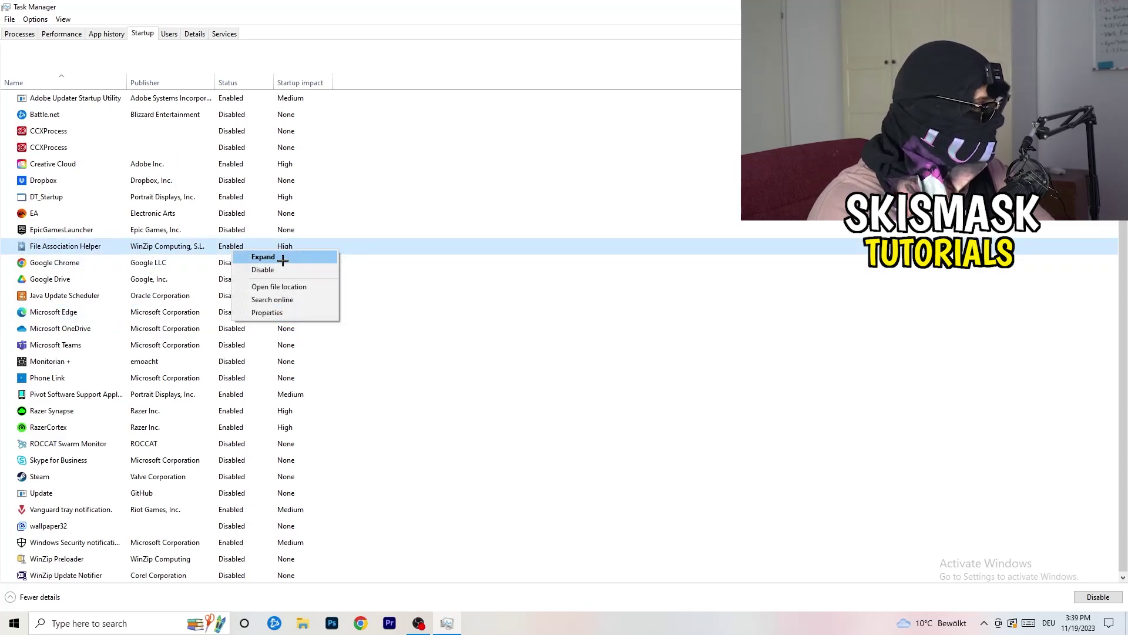
pyautogui.click(503, 294)
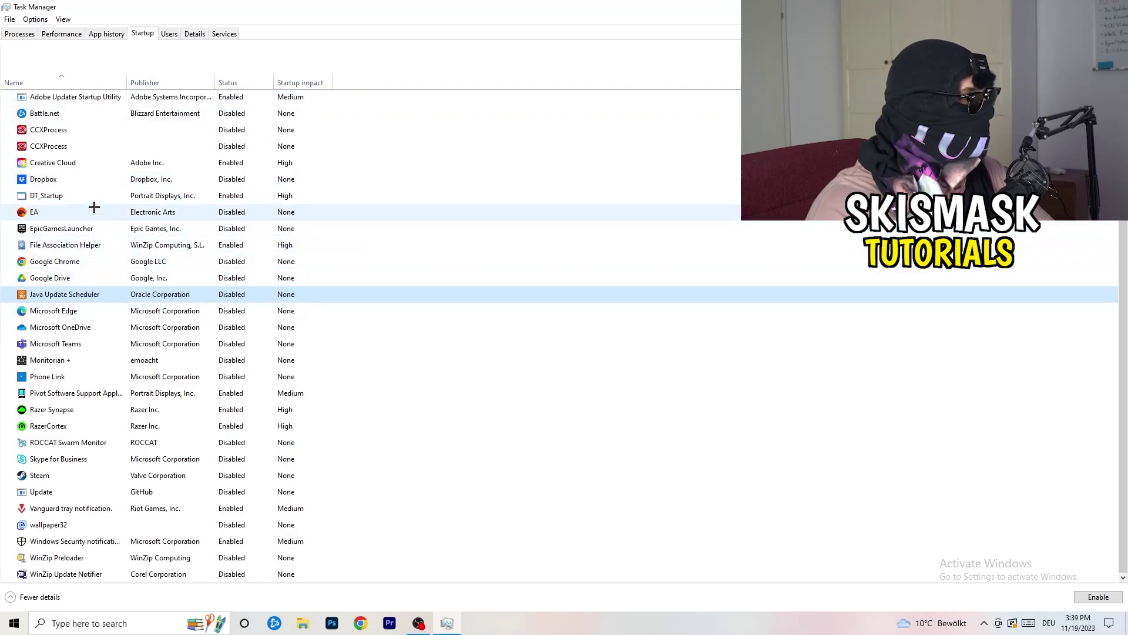
# Examine the priority options of the Dropbox crash handler in the detailed process list, and close Task Manager.
pyautogui.click(65, 34)
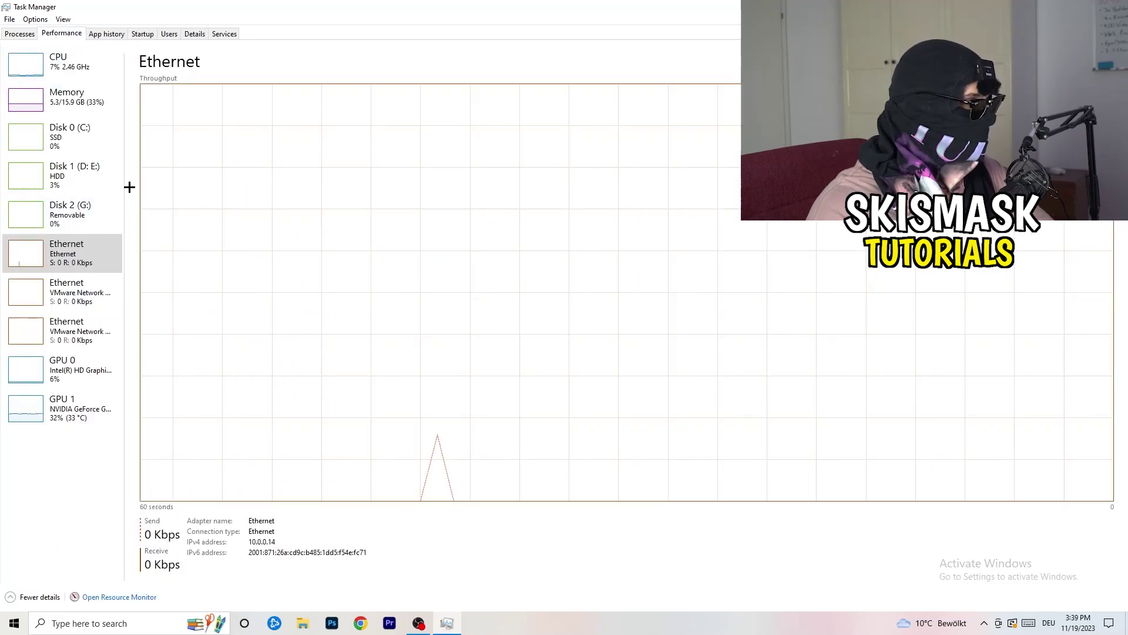
pyautogui.click(195, 34)
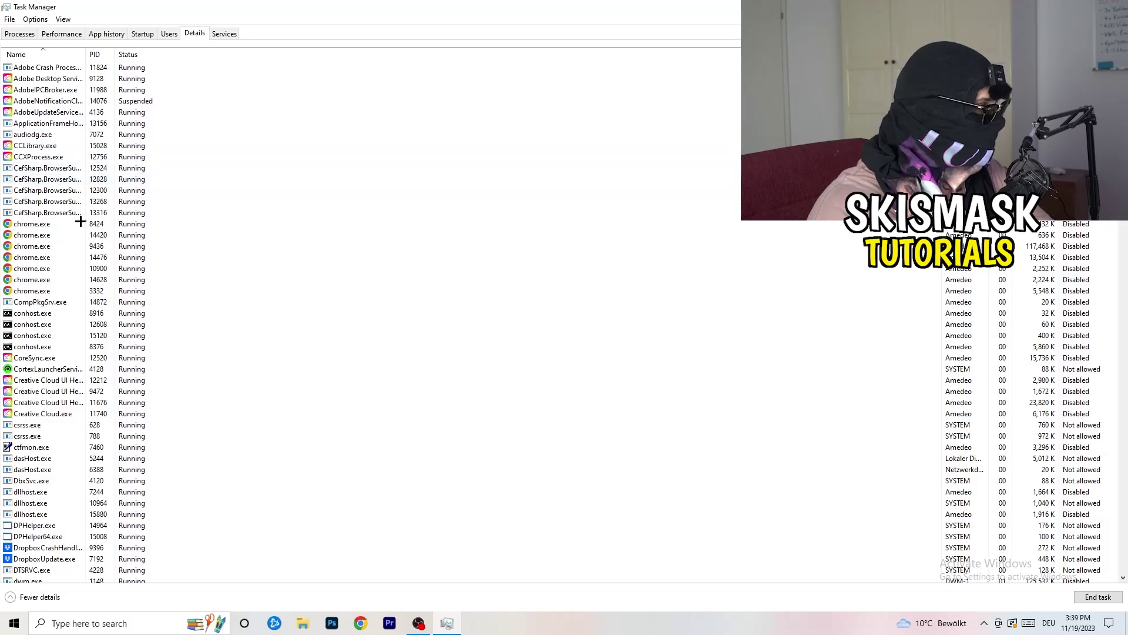
pyautogui.scroll(-6, 119, 299)
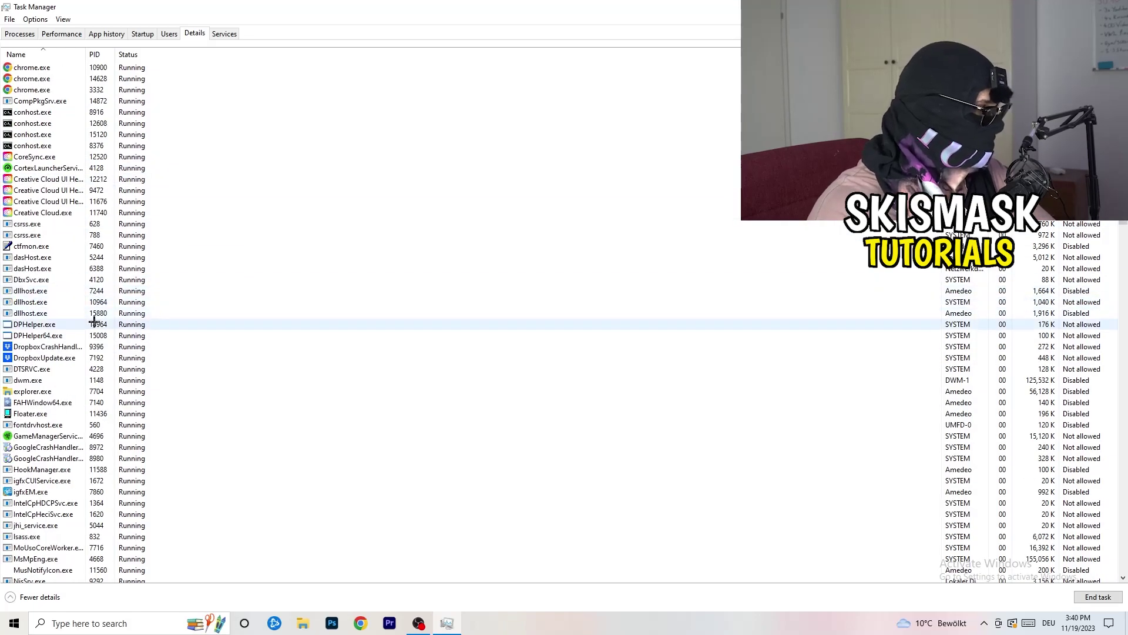
pyautogui.rightClick(46, 348)
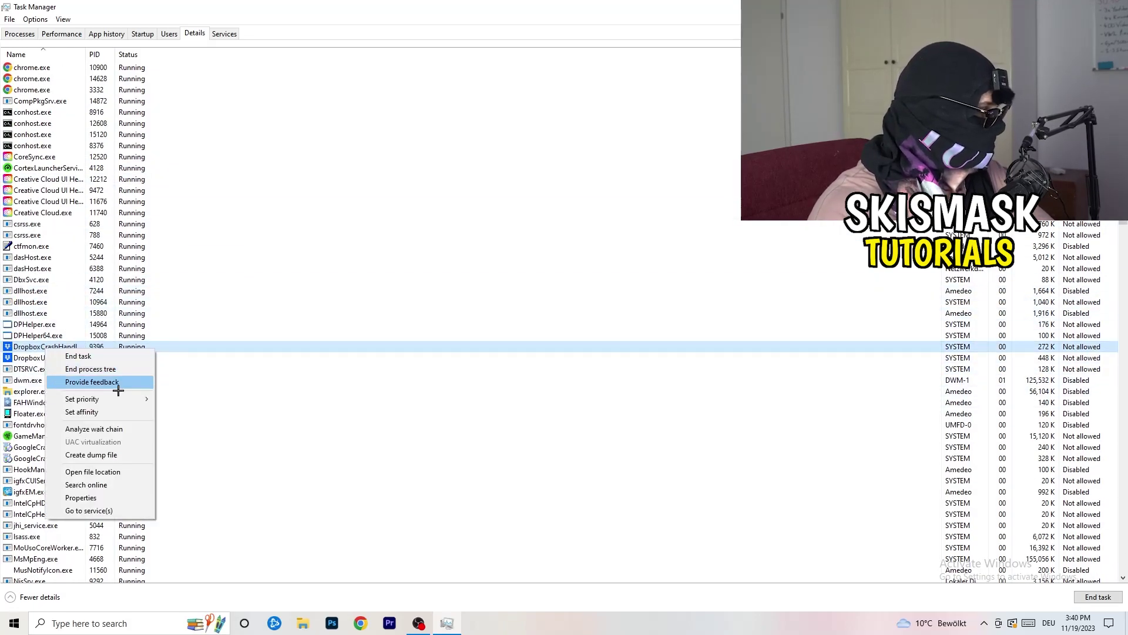
pyautogui.rightClick(94, 346)
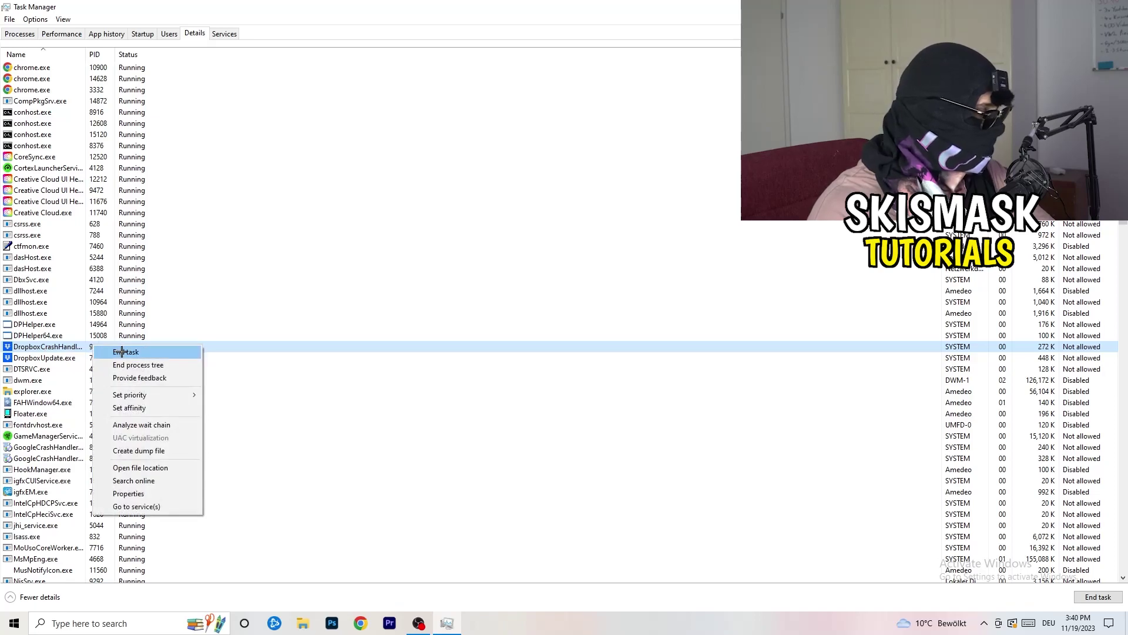
pyautogui.rightClick(85, 347)
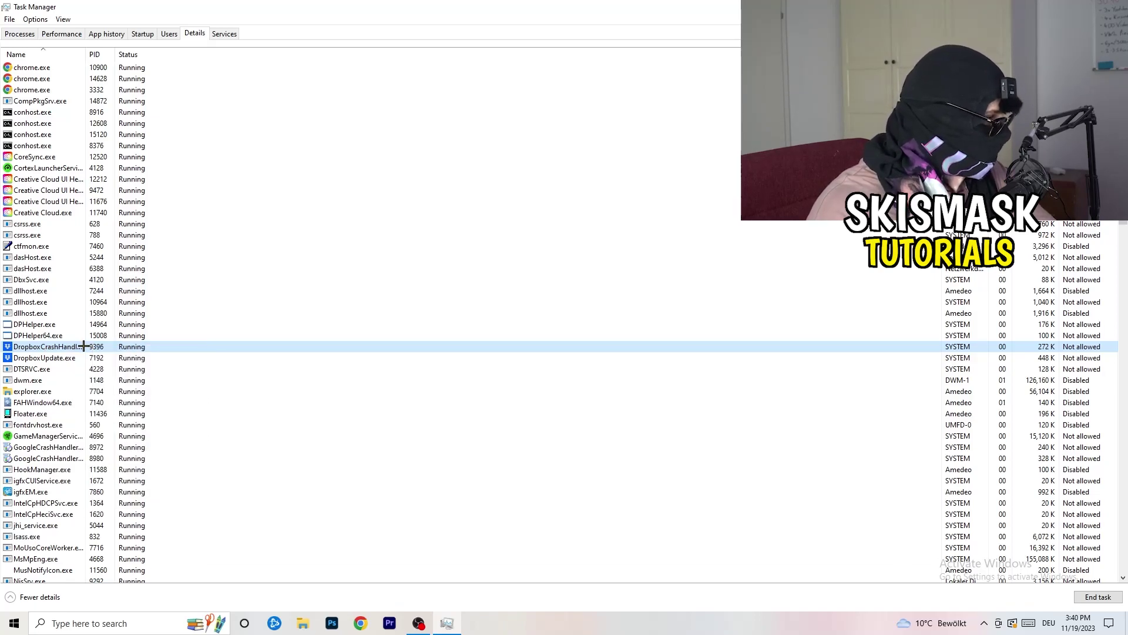
pyautogui.moveTo(123, 397)
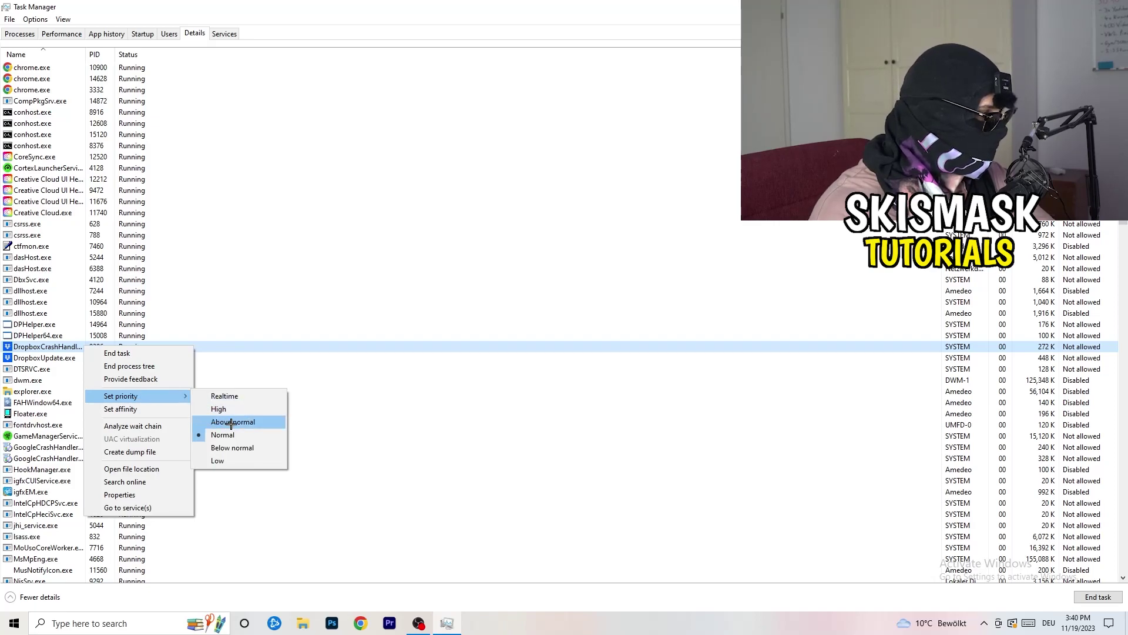
pyautogui.moveTo(159, 392)
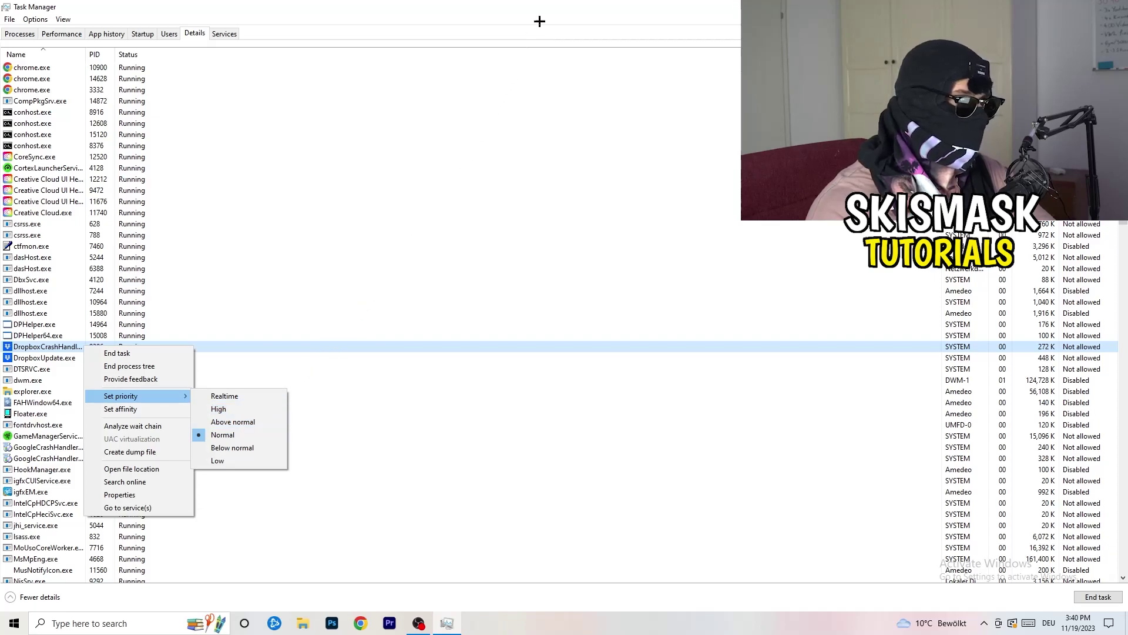
pyautogui.click(576, 13)
pyautogui.hotkey('alt', 'F4')
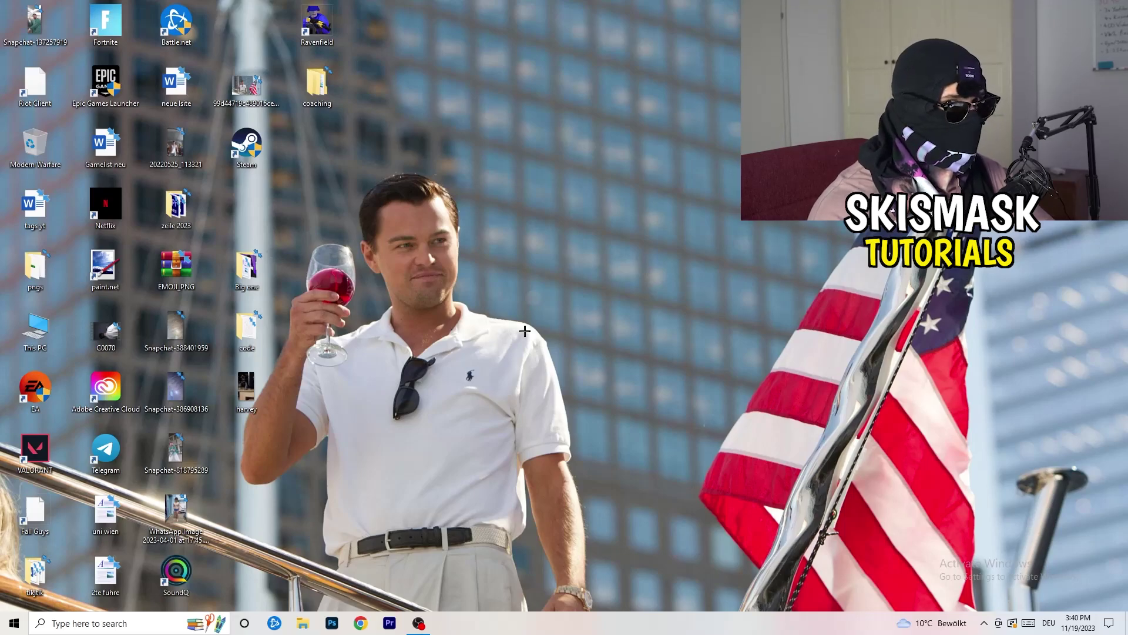
# Open Windows Settings and go to the System category's display settings.
pyautogui.click(14, 623)
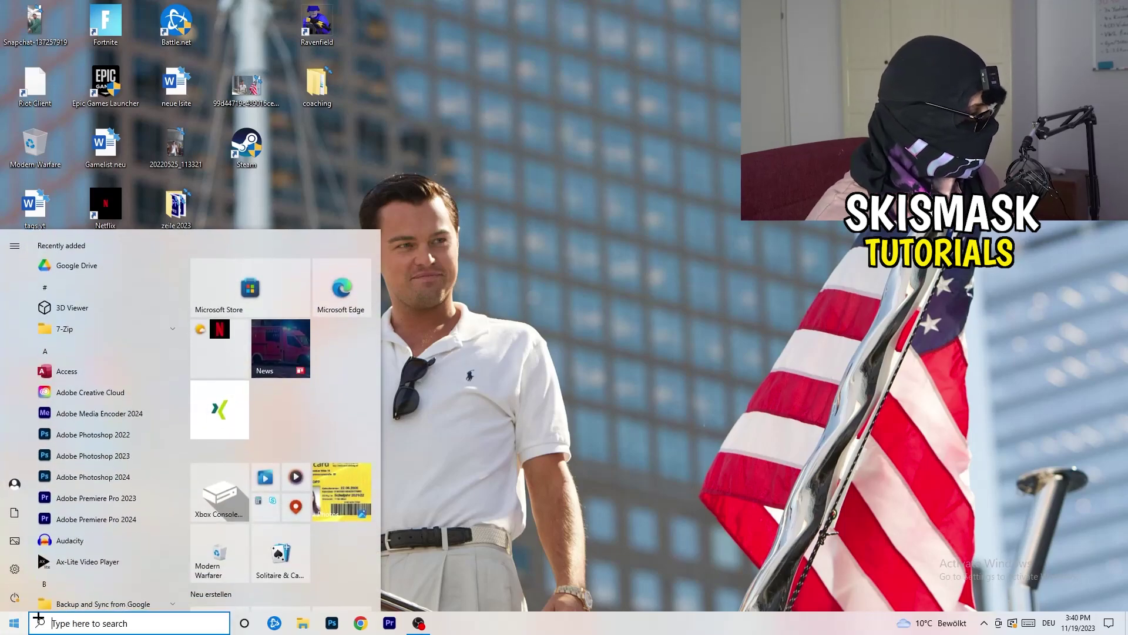
pyautogui.write('sett')
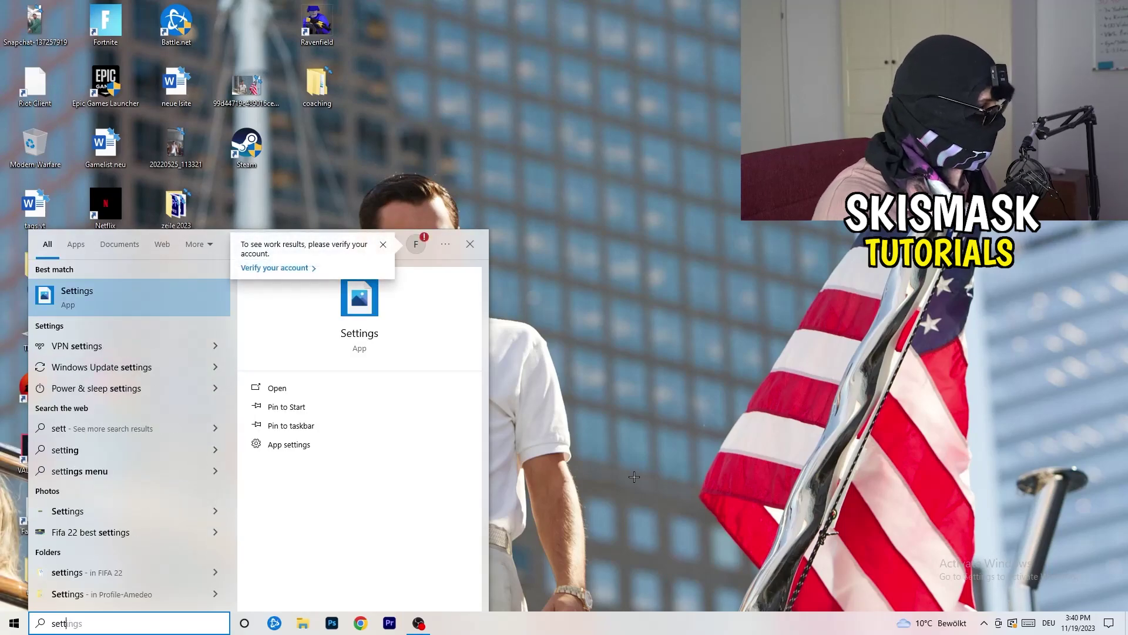
pyautogui.press('Return')
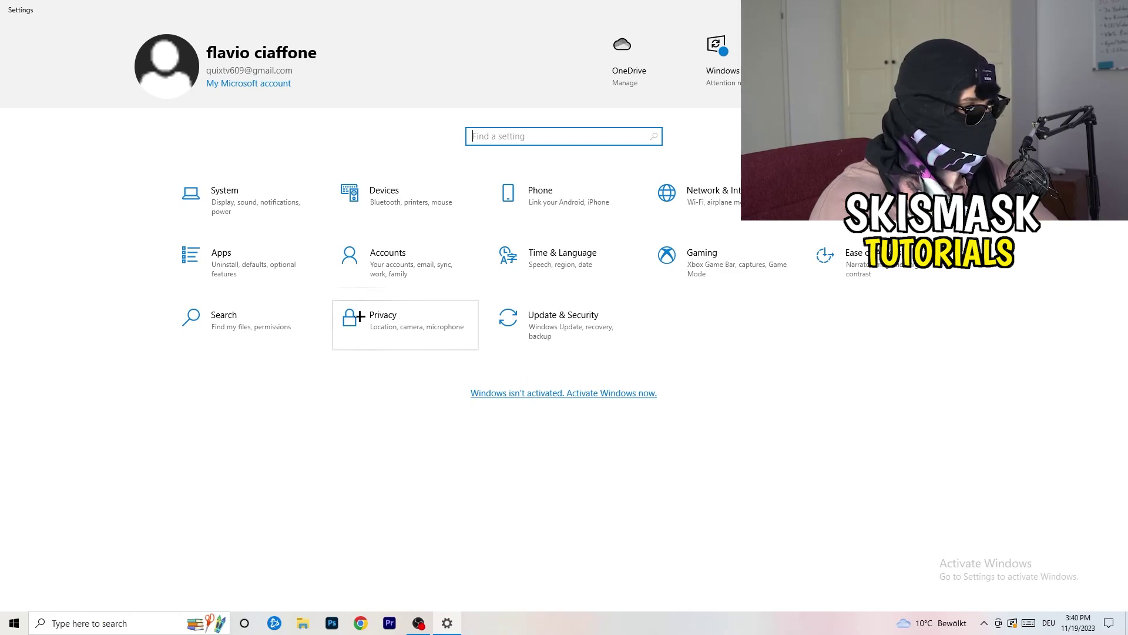
pyautogui.click(255, 210)
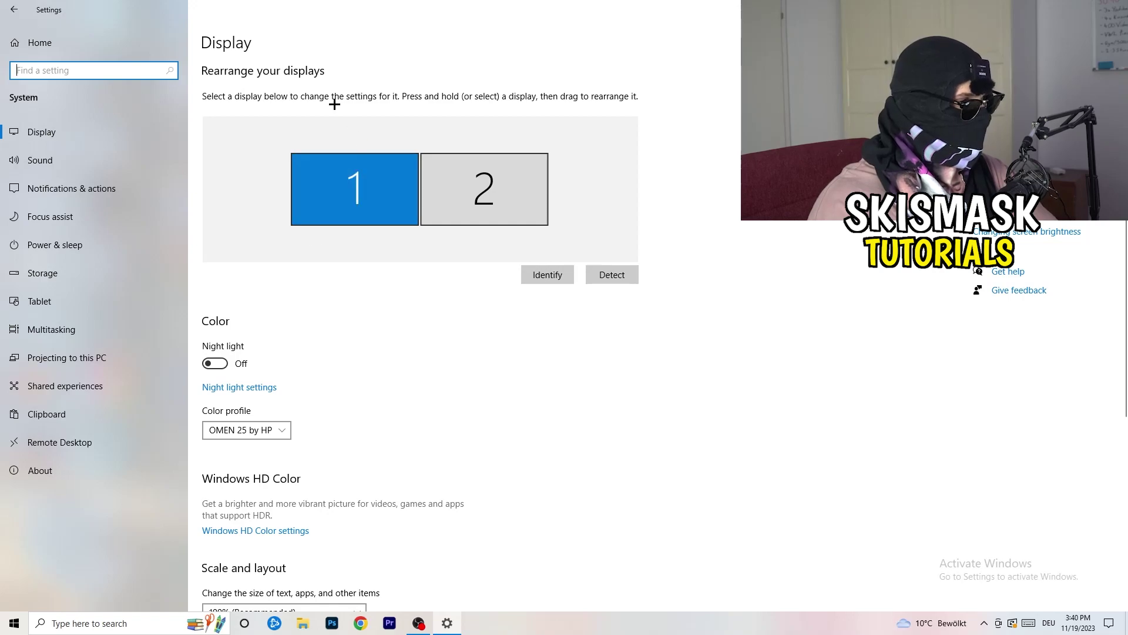
pyautogui.click(227, 47)
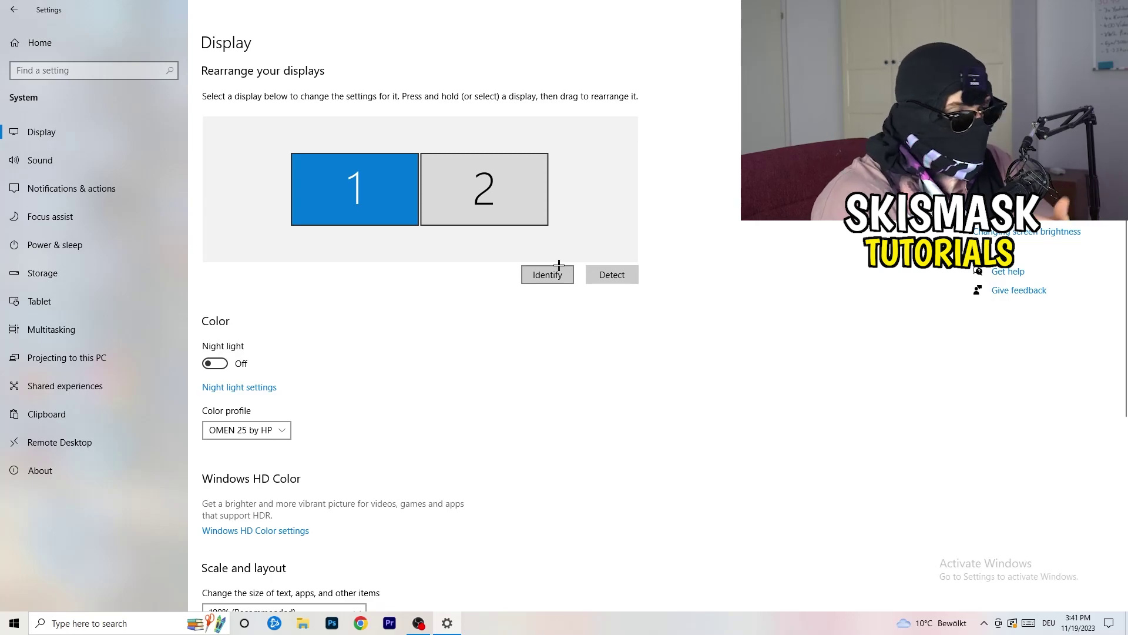
# Review the text and app scaling options and the display resolution options for display 1.
pyautogui.scroll(-2, 399, 323)
pyautogui.scroll(2, 399, 323)
pyautogui.scroll(-5, 398, 322)
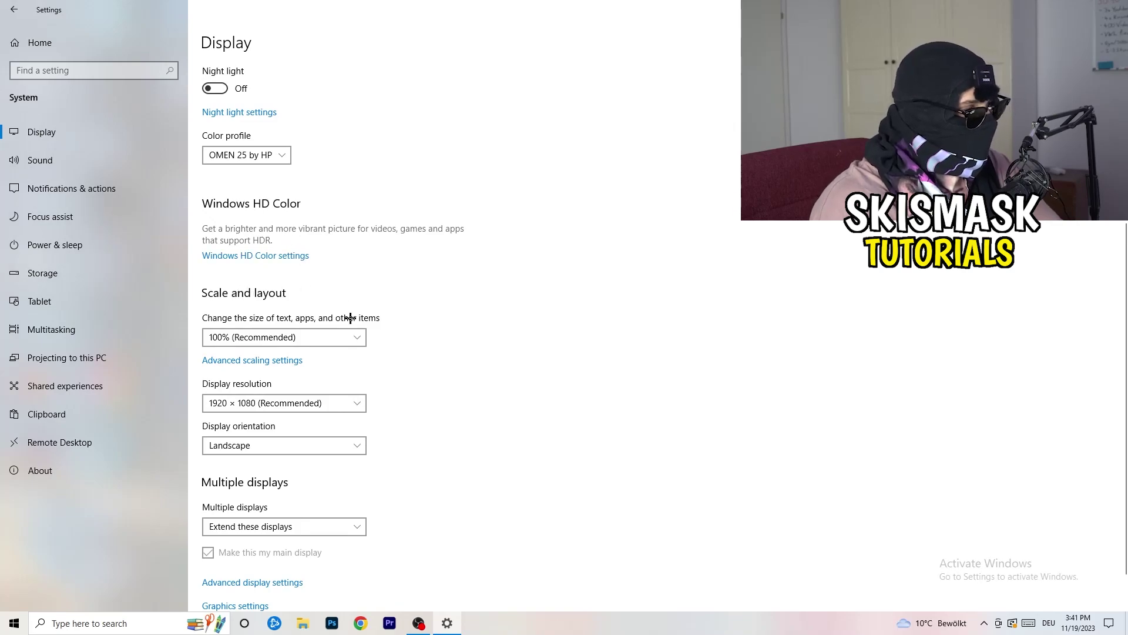
pyautogui.click(347, 335)
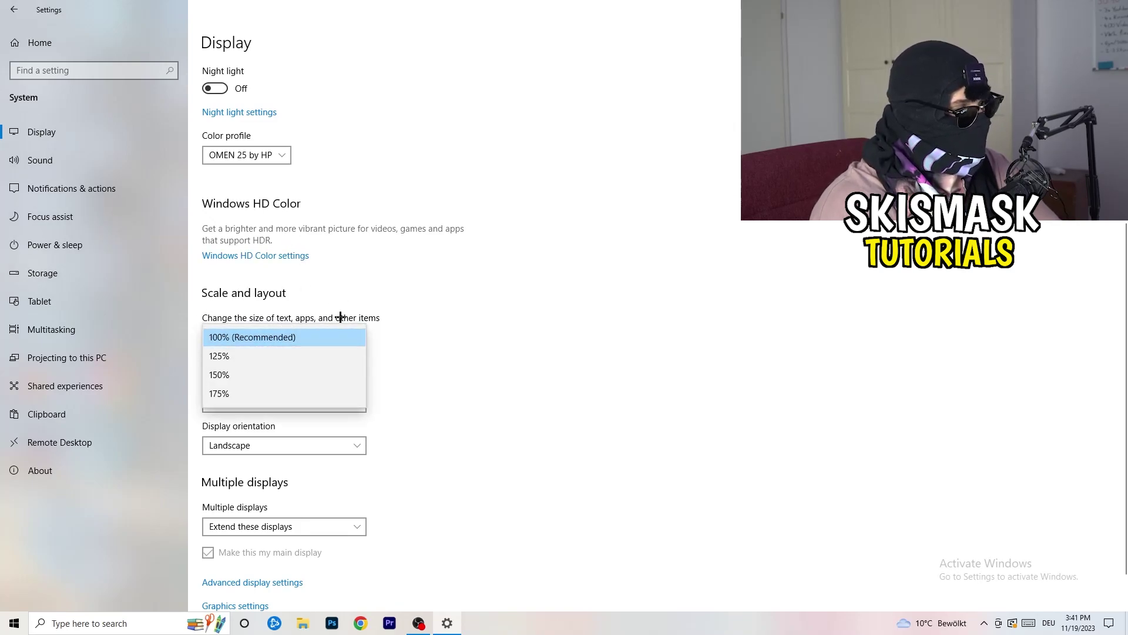
pyautogui.click(391, 316)
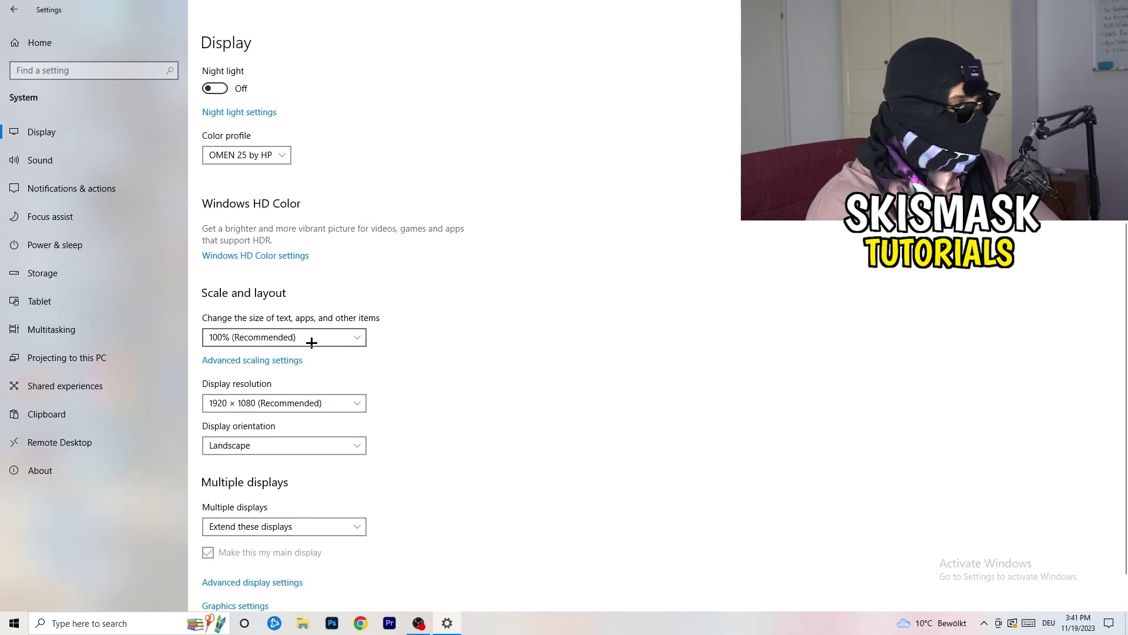
pyautogui.scroll(-1, 307, 343)
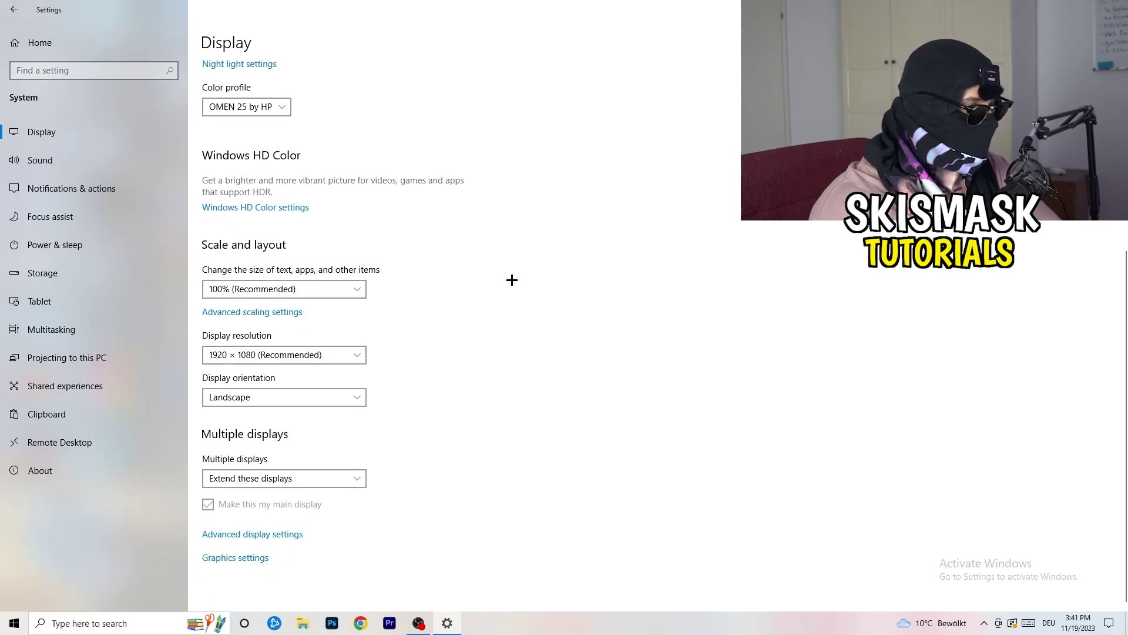
pyautogui.hotkey('alt', 'Down')
pyautogui.press('Escape')
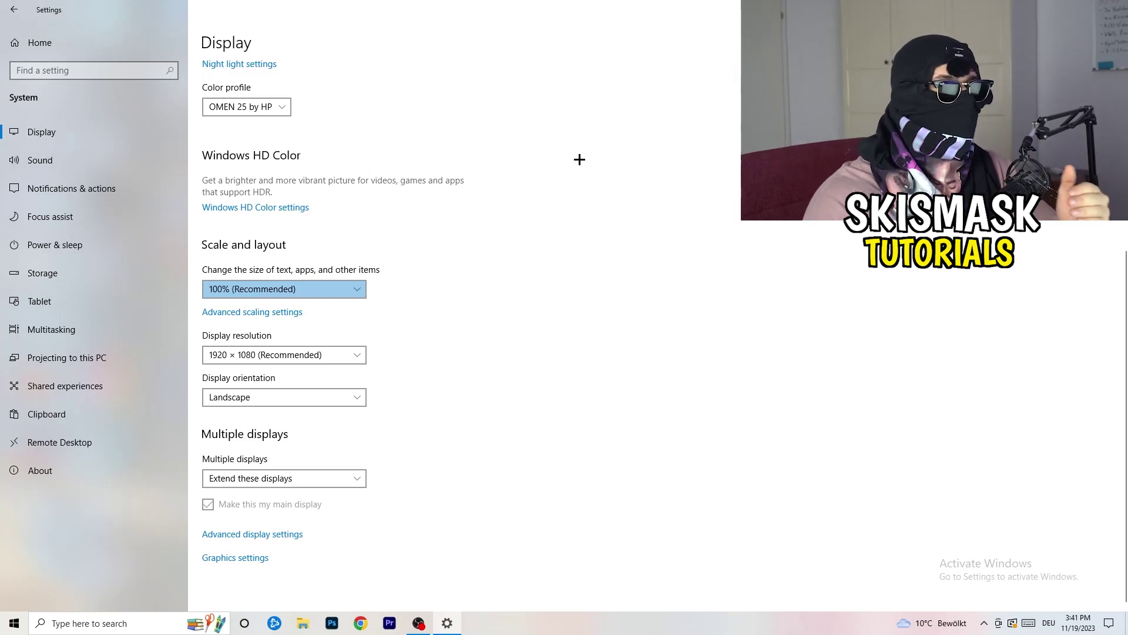
pyautogui.click(360, 355)
pyautogui.click(407, 334)
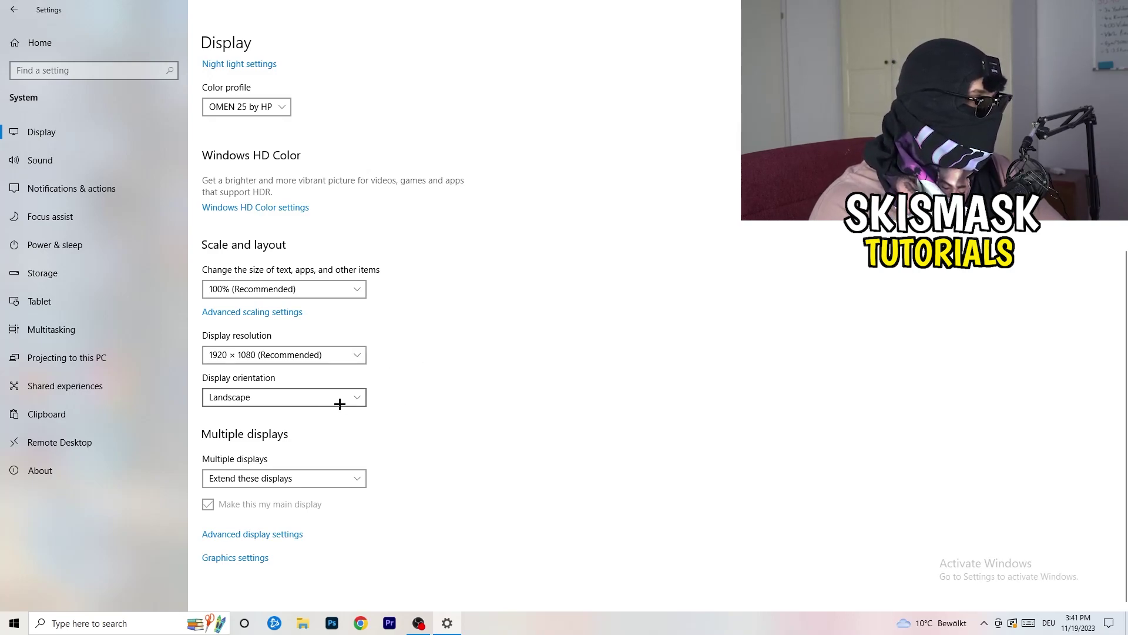
# Configure Storage Sense so that temporary files unused by apps are not deleted, and return to the storage overview.
pyautogui.click(83, 265)
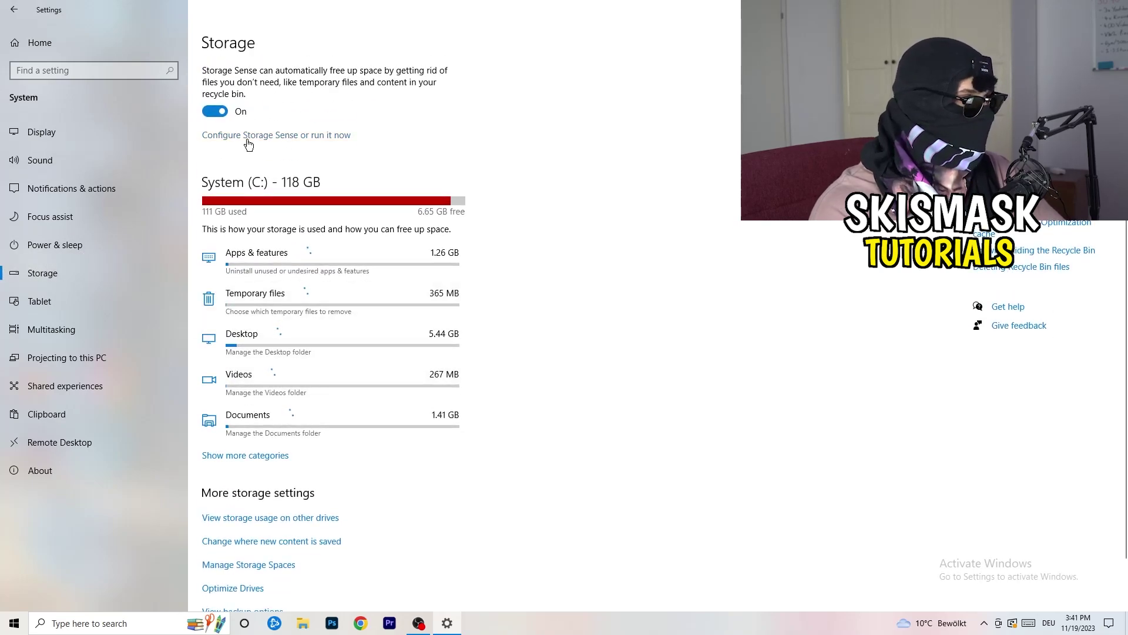
pyautogui.click(245, 138)
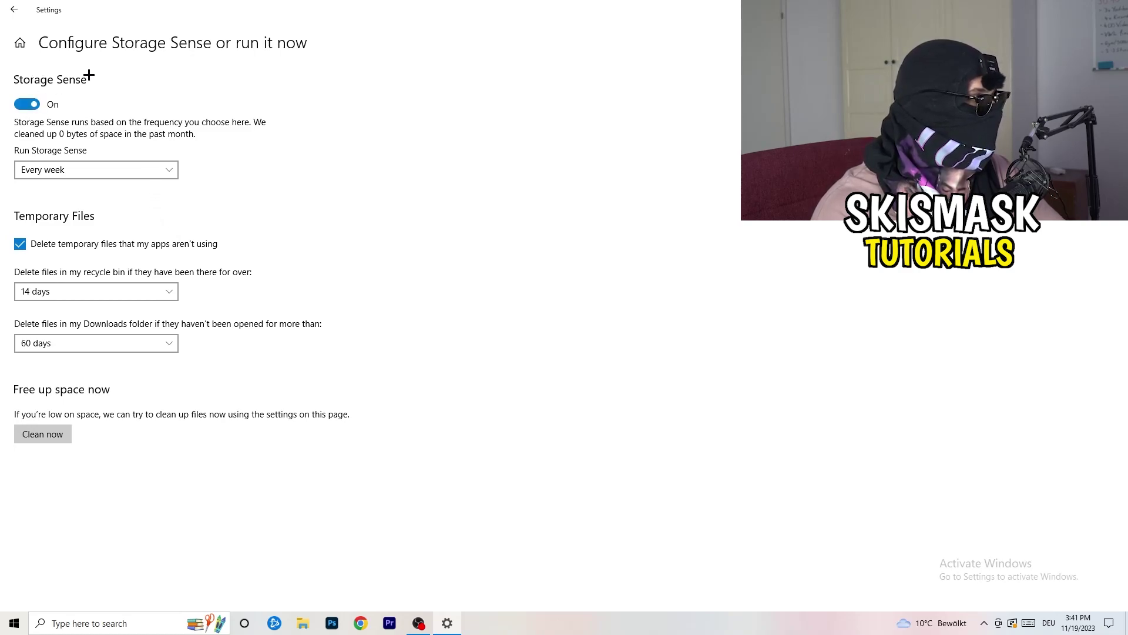
pyautogui.click(94, 170)
pyautogui.click(221, 149)
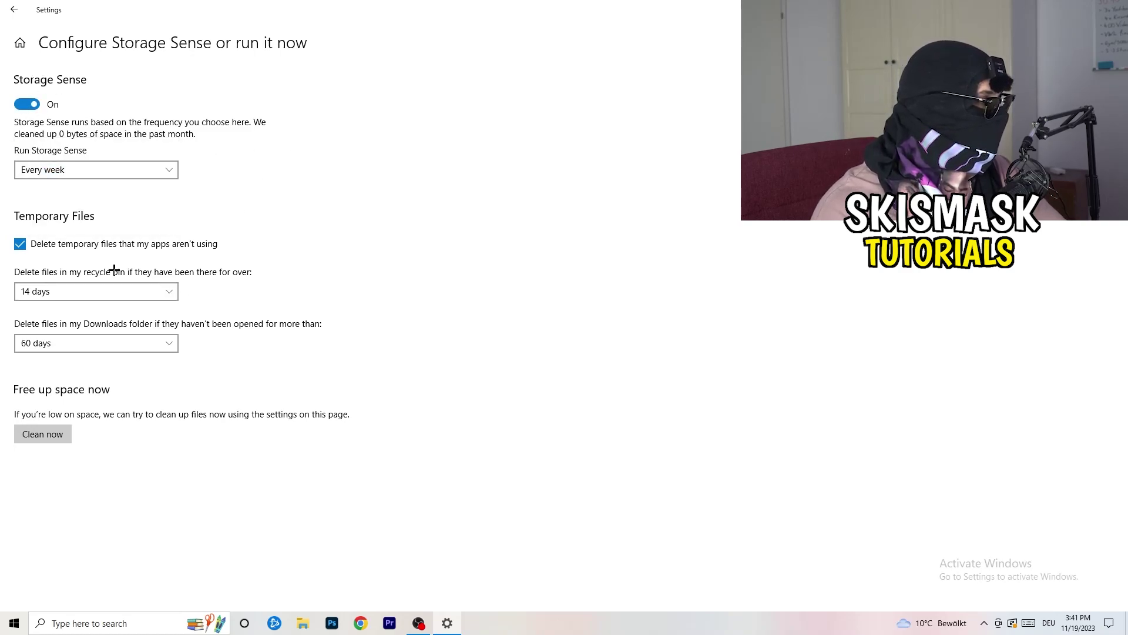
pyautogui.click(76, 249)
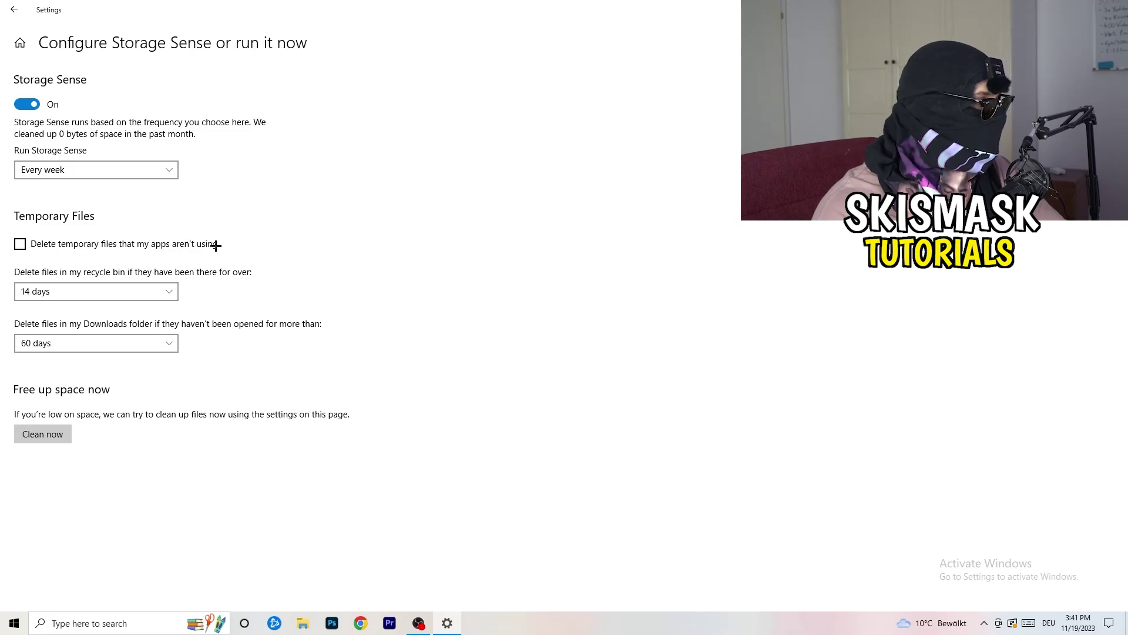
pyautogui.click(69, 287)
pyautogui.click(247, 364)
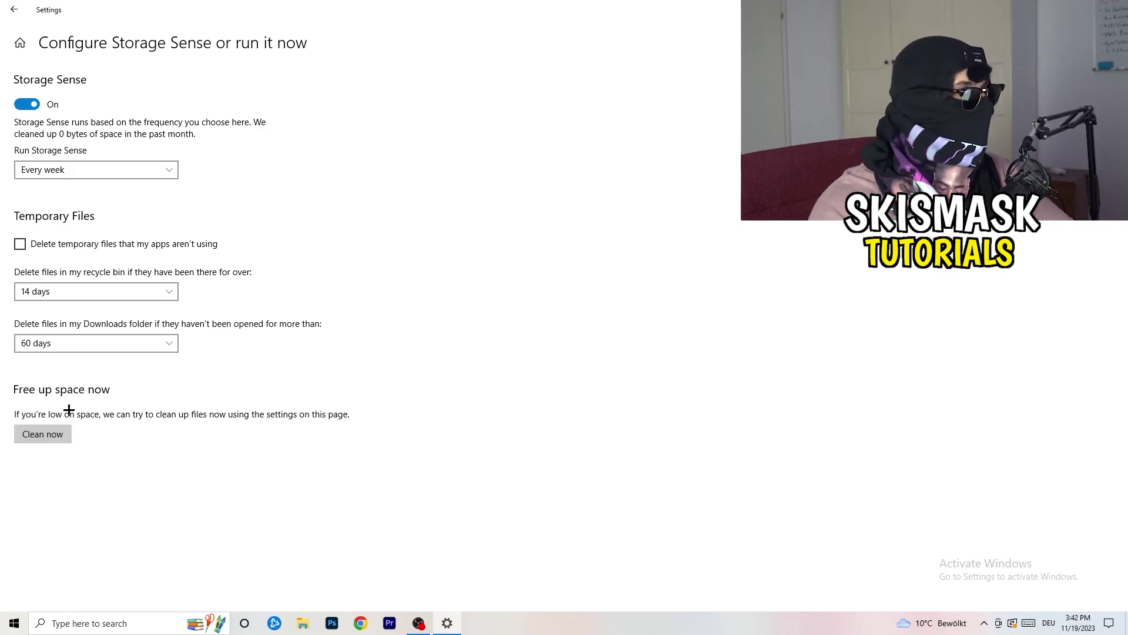
pyautogui.click(3, 15)
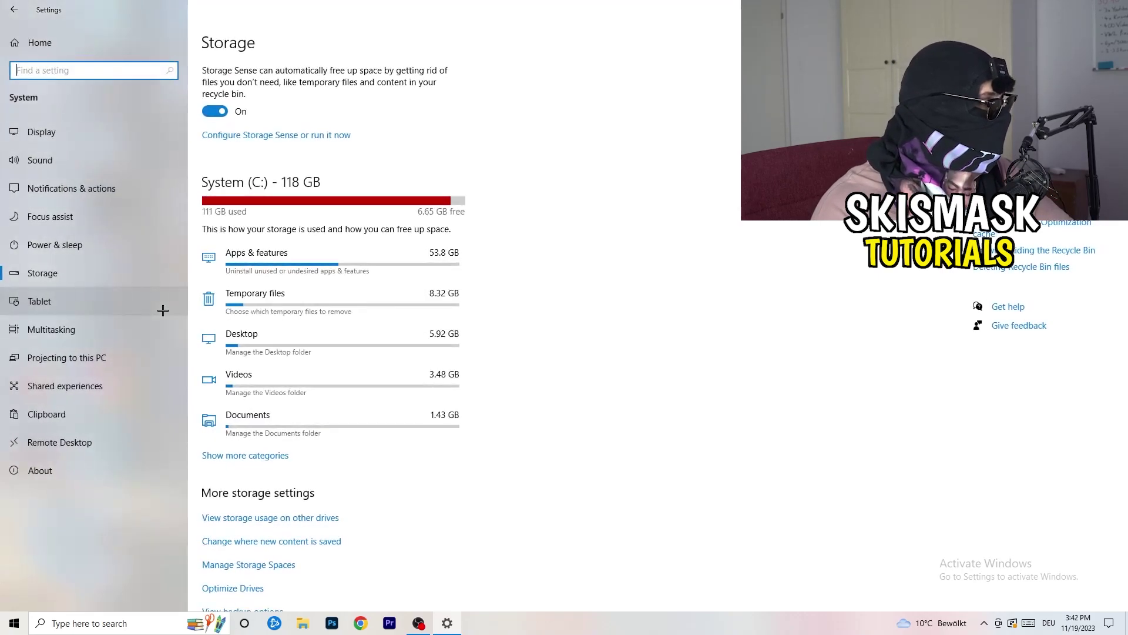
# Review the preferred and additional power plans in the Power & sleep settings' Power Options, and close both windows.
pyautogui.click(130, 251)
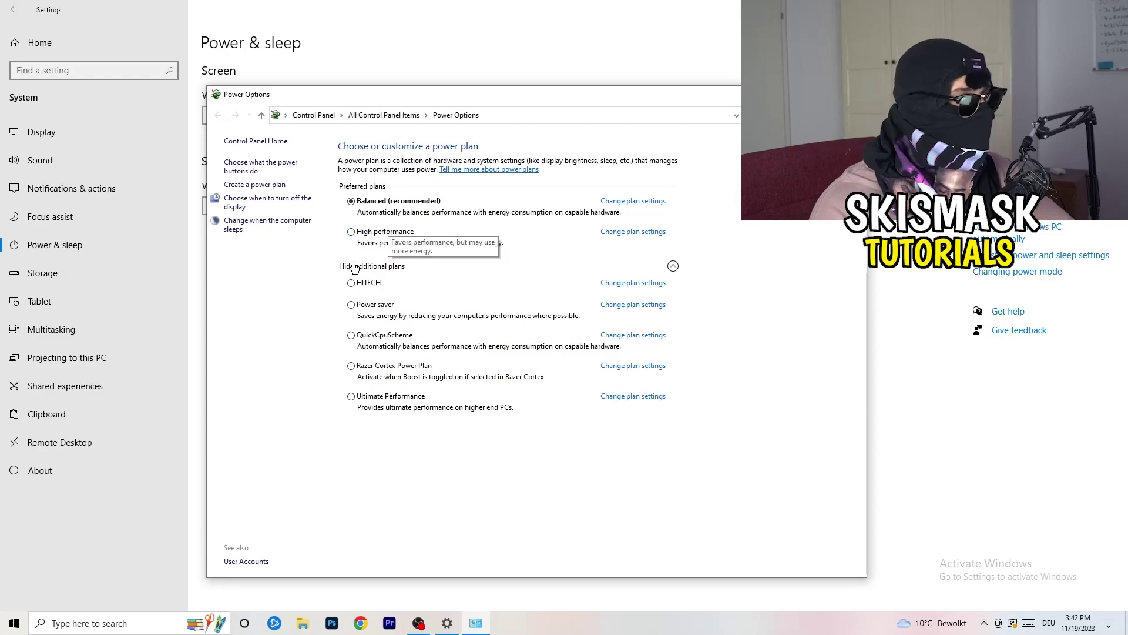
pyautogui.click(383, 270)
pyautogui.click(673, 266)
pyautogui.click(675, 268)
pyautogui.click(673, 266)
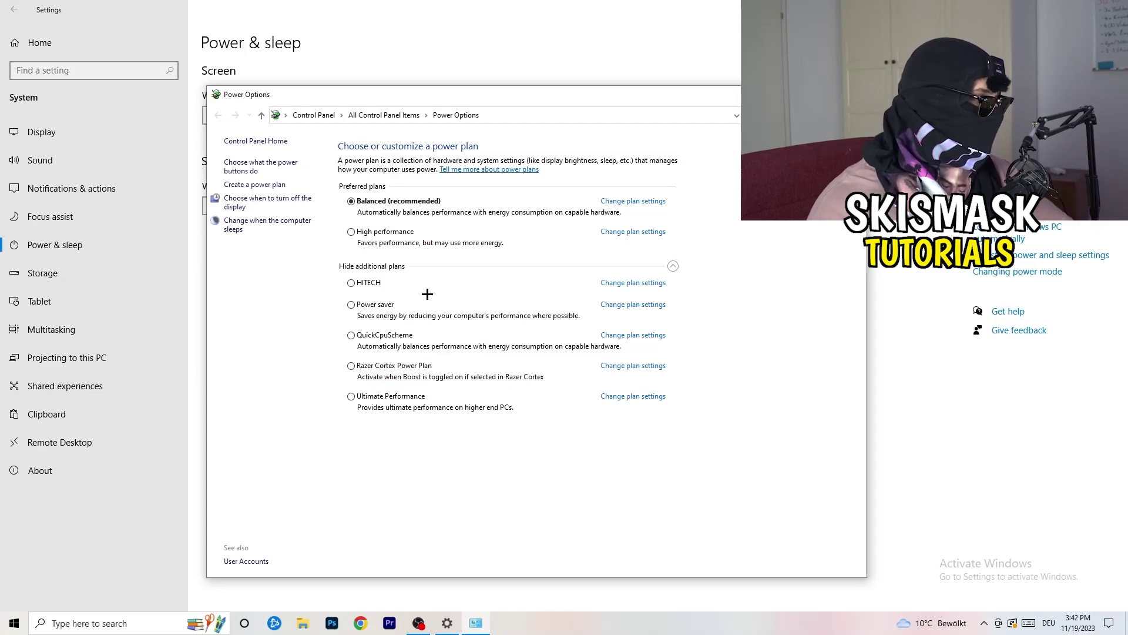
pyautogui.hotkey('alt', 'F4')
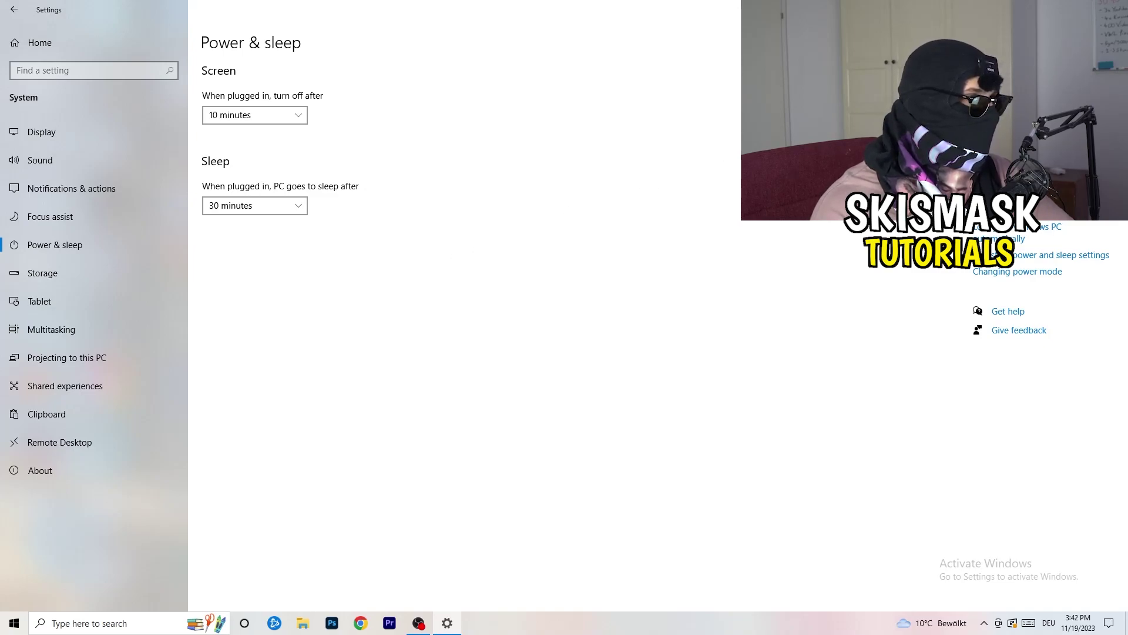
pyautogui.hotkey('alt', 'F4')
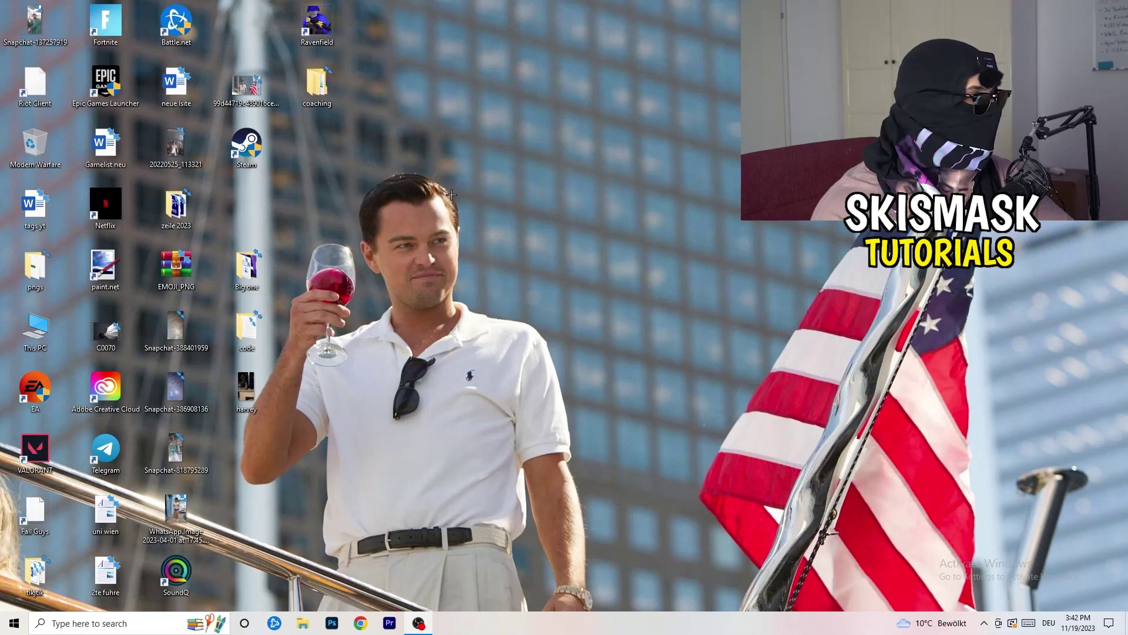
# Move the Steam shortcut to an empty area of the desktop and open its compatibility properties.
pyautogui.moveTo(246, 144); pyautogui.dragTo(599, 202)
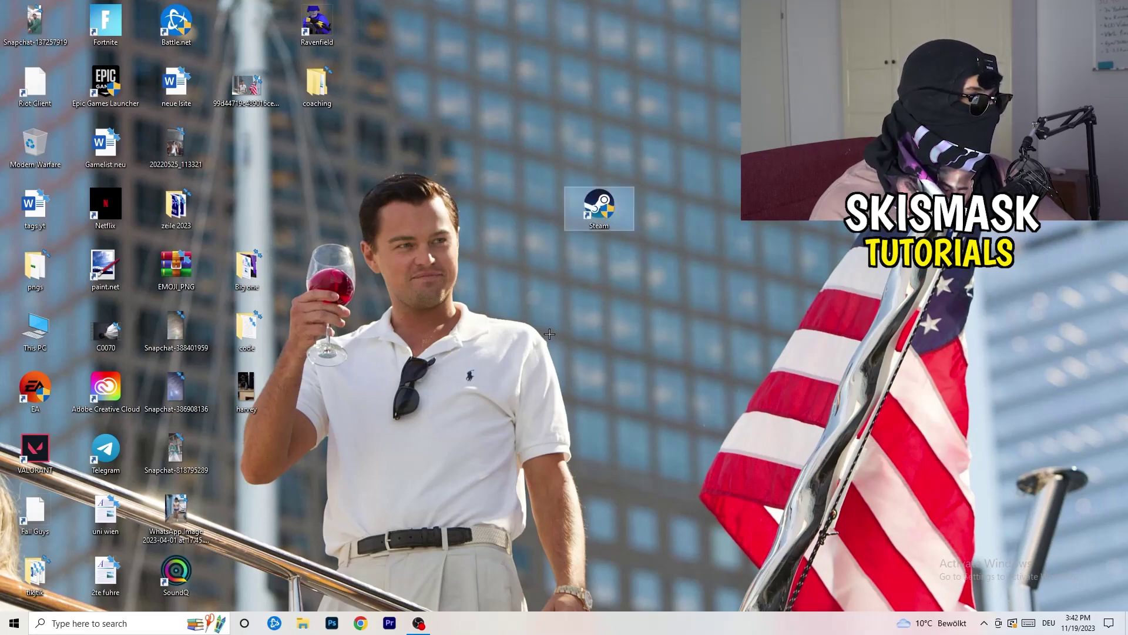
pyautogui.rightClick(590, 210)
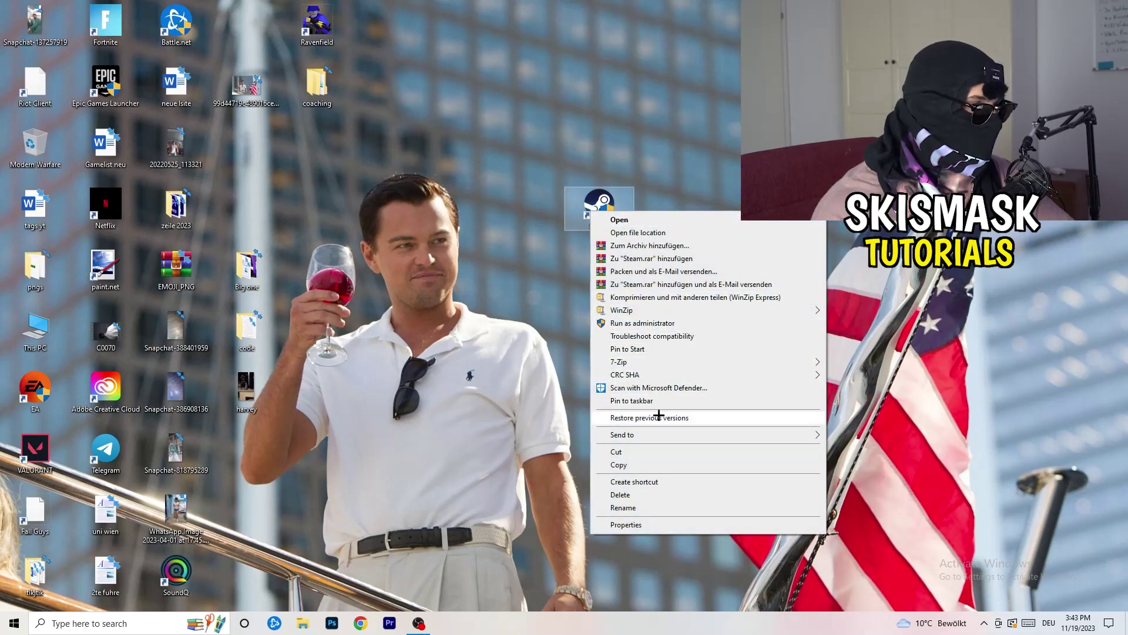
pyautogui.click(644, 525)
pyautogui.moveTo(659, 218); pyautogui.dragTo(545, 165)
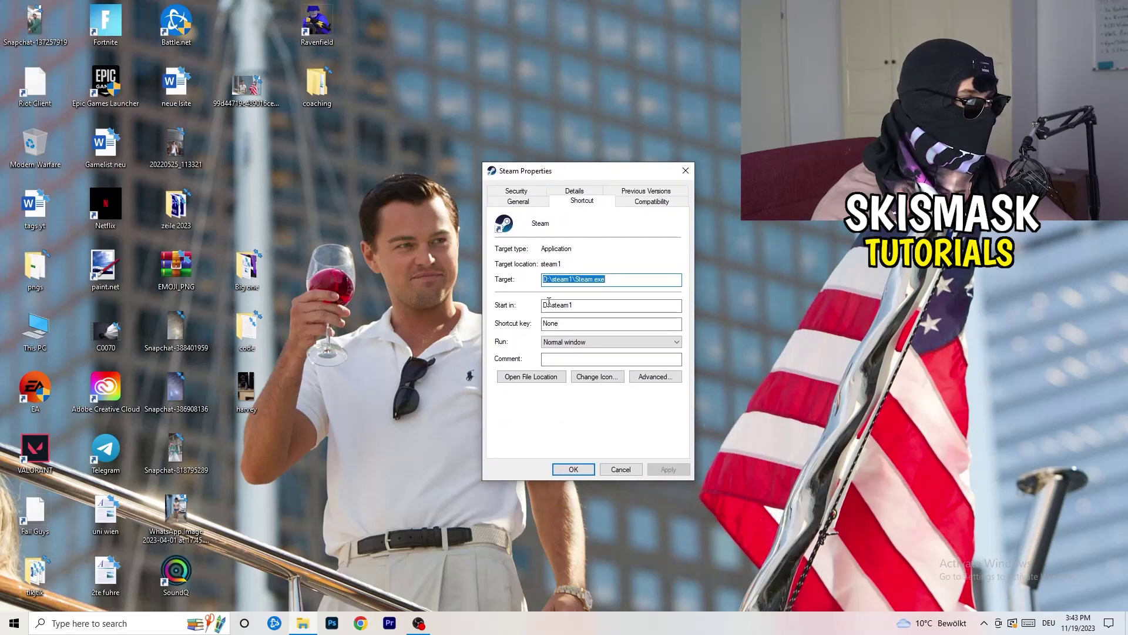
pyautogui.click(666, 203)
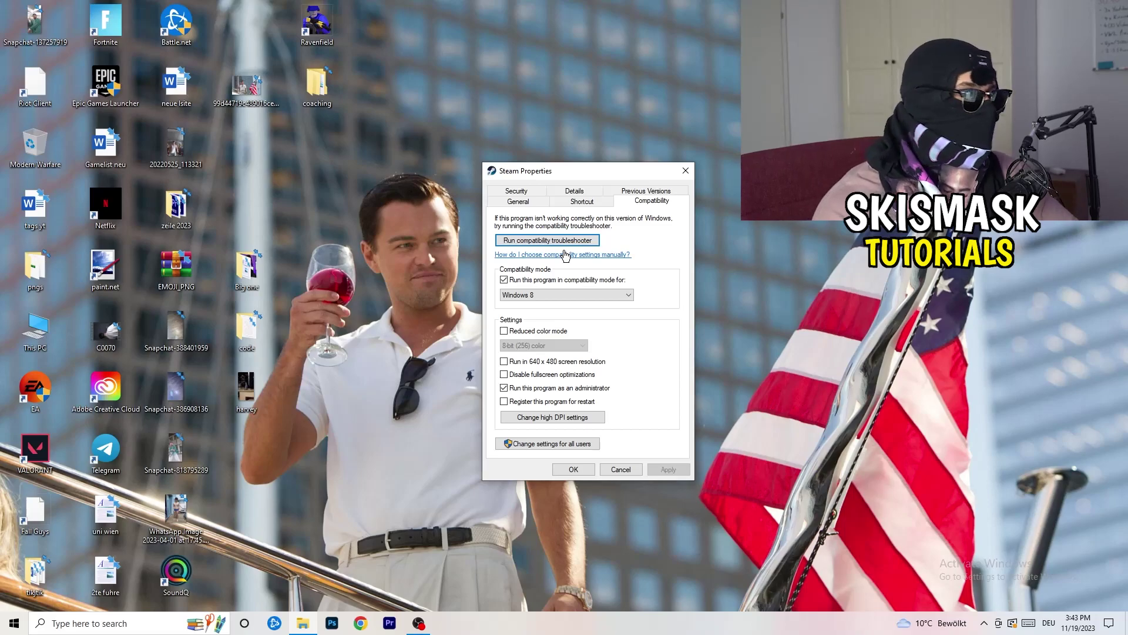
# Re-enable compatibility mode for Steam, review the available Windows versions, keep Windows 8, and apply the properties.
pyautogui.click(505, 280)
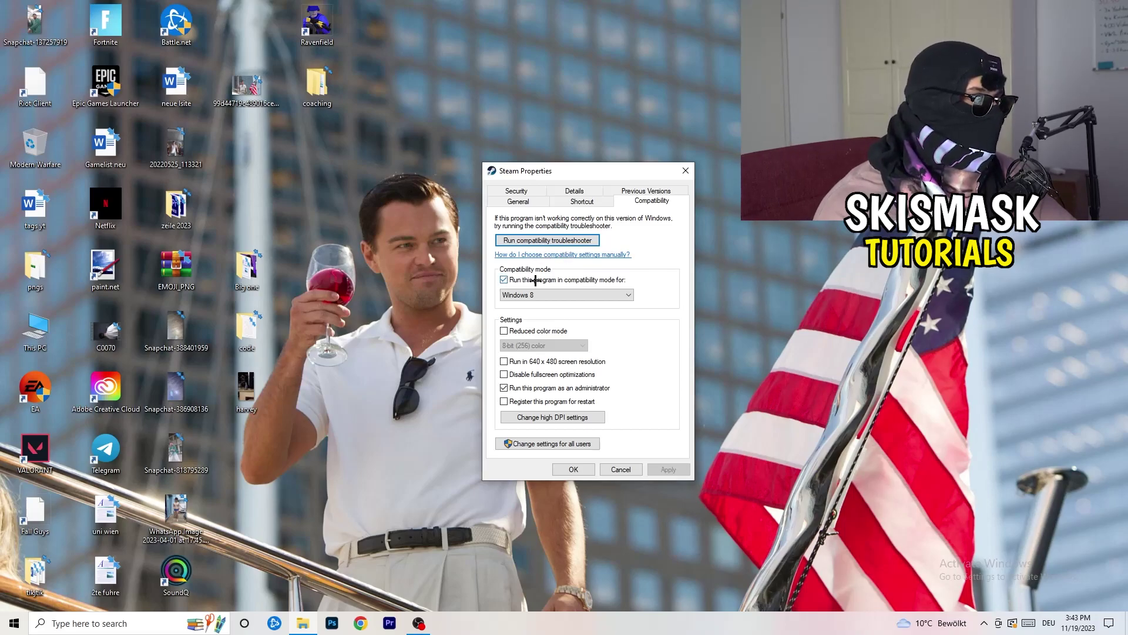
pyautogui.click(504, 280)
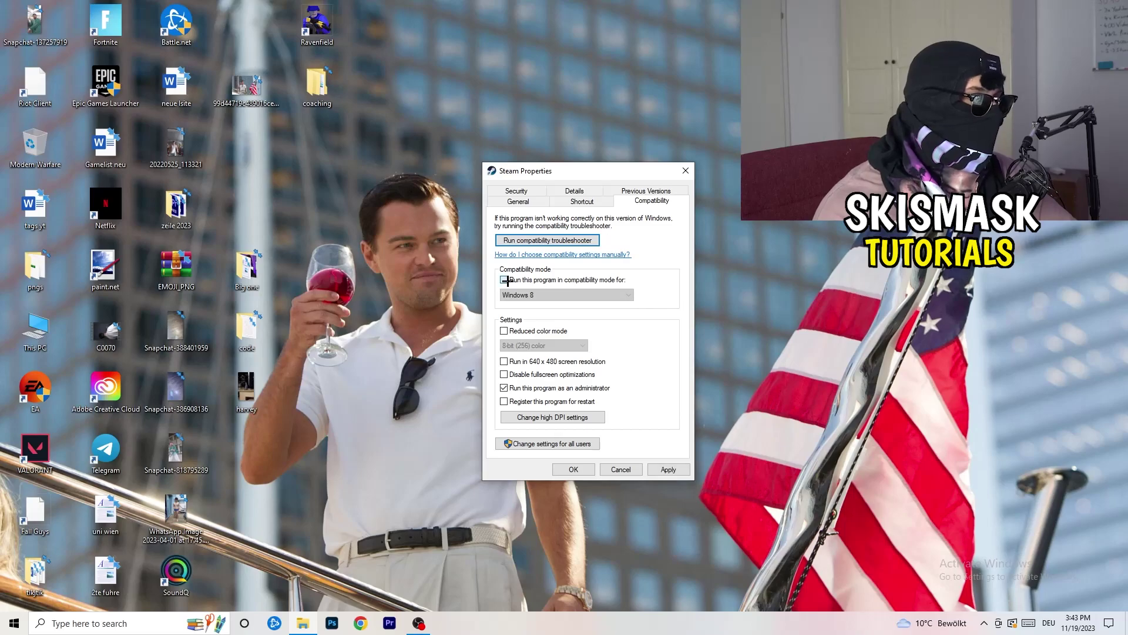
pyautogui.click(558, 295)
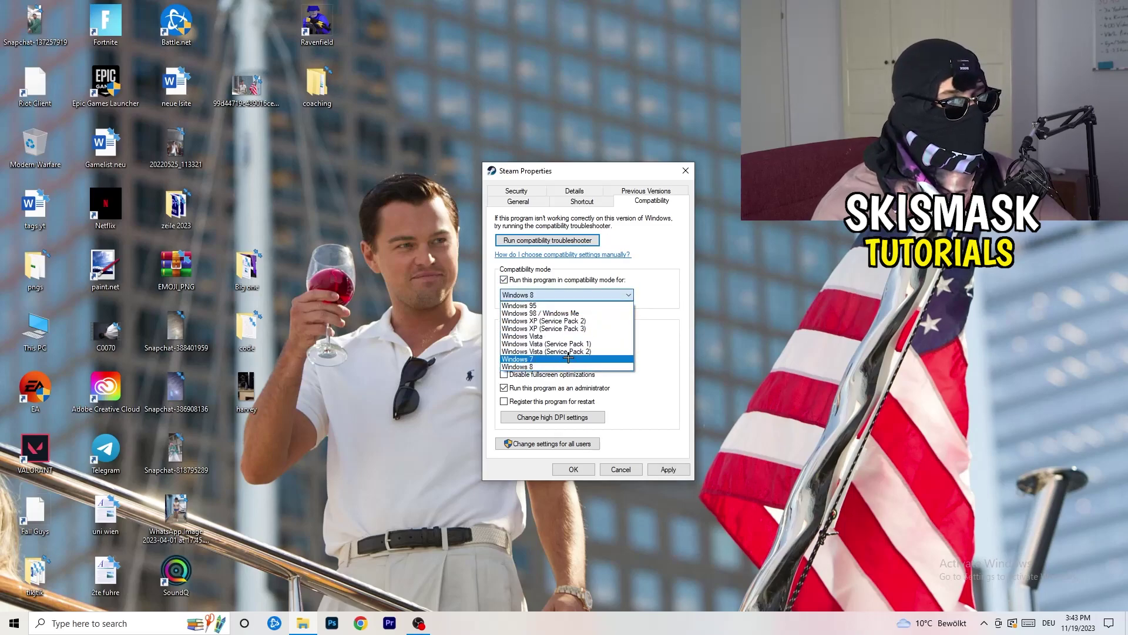
pyautogui.click(656, 342)
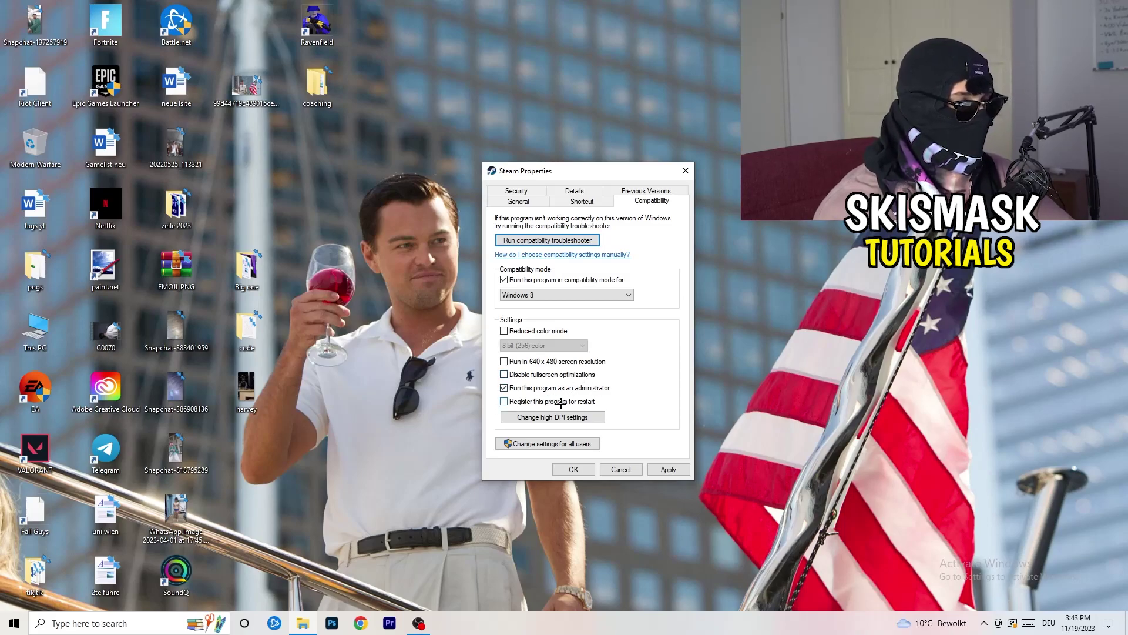
pyautogui.click(664, 469)
pyautogui.click(574, 468)
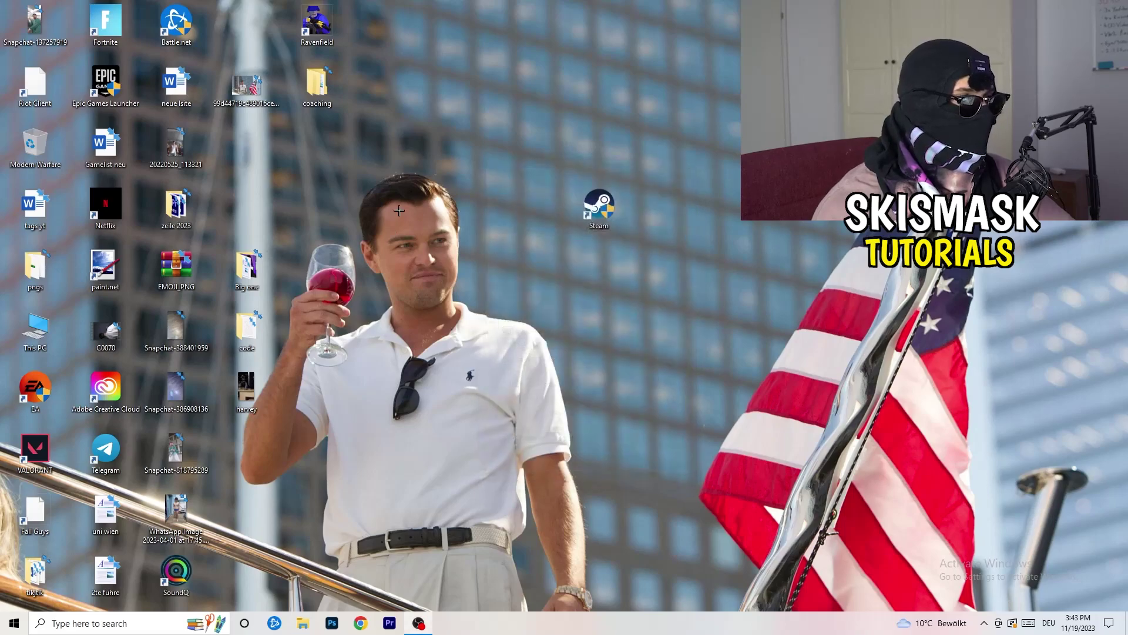
# Return the Steam shortcut to its original place below the image file in the desktop's icon grid.
pyautogui.moveTo(597, 203); pyautogui.dragTo(687, 221)
pyautogui.moveTo(590, 161); pyautogui.dragTo(711, 212)
pyautogui.click(684, 359)
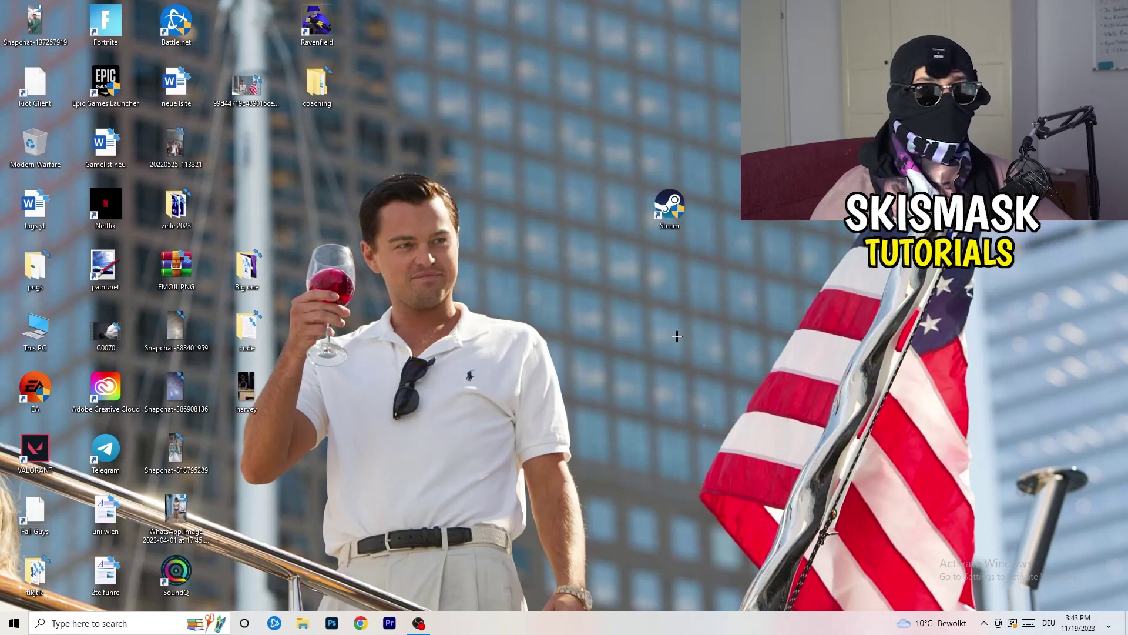
pyautogui.rightClick(669, 207)
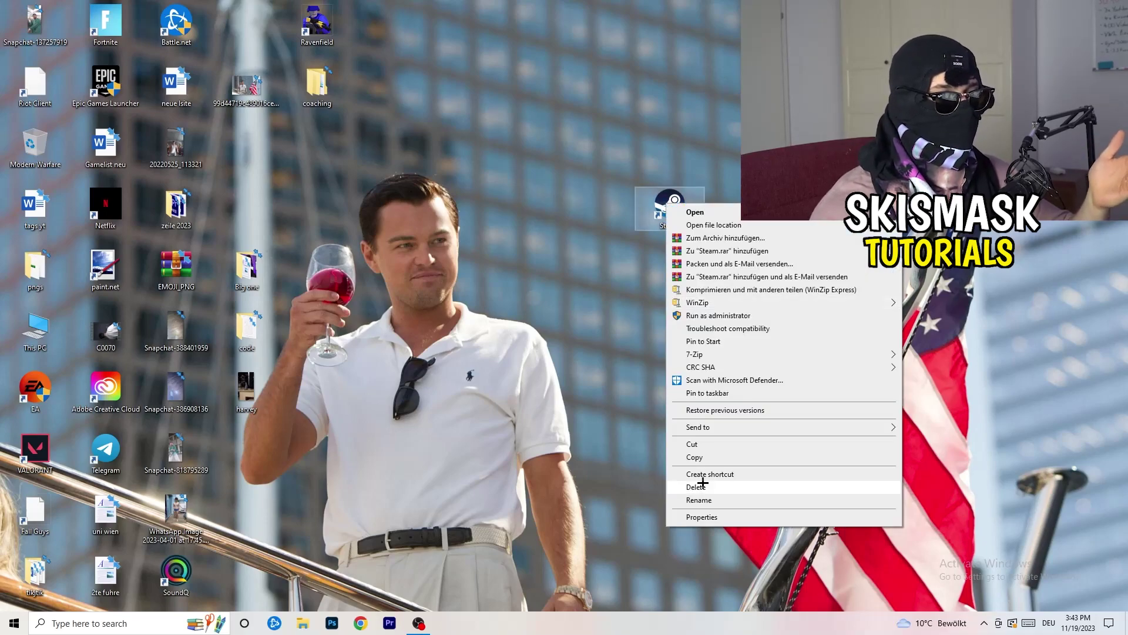
pyautogui.click(549, 274)
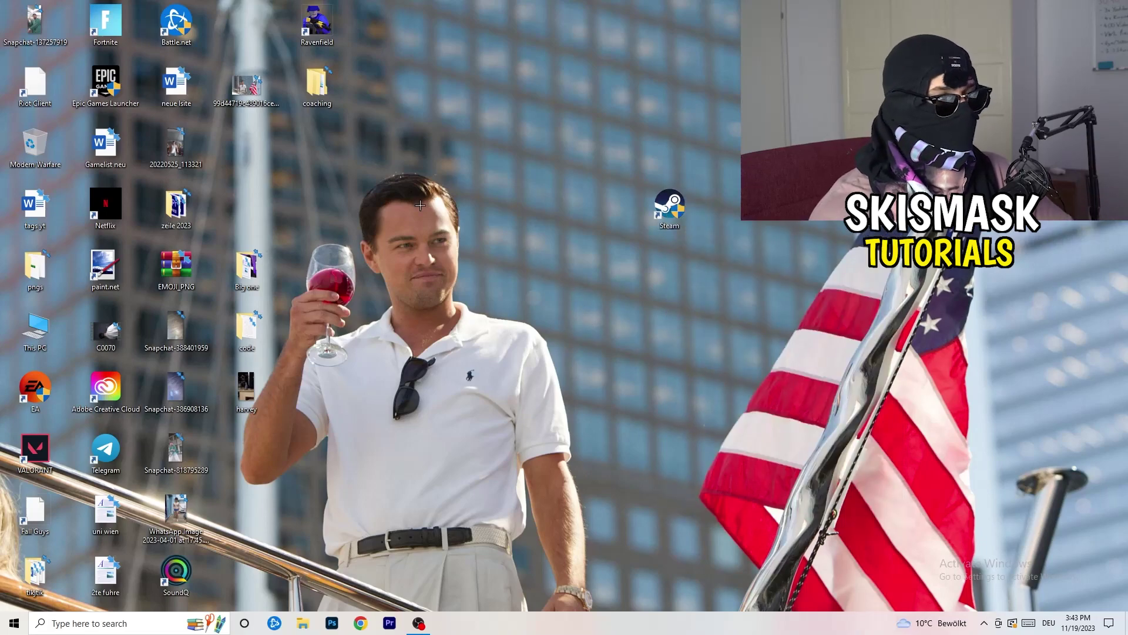
pyautogui.moveTo(670, 206); pyautogui.dragTo(250, 144)
pyautogui.click(461, 136)
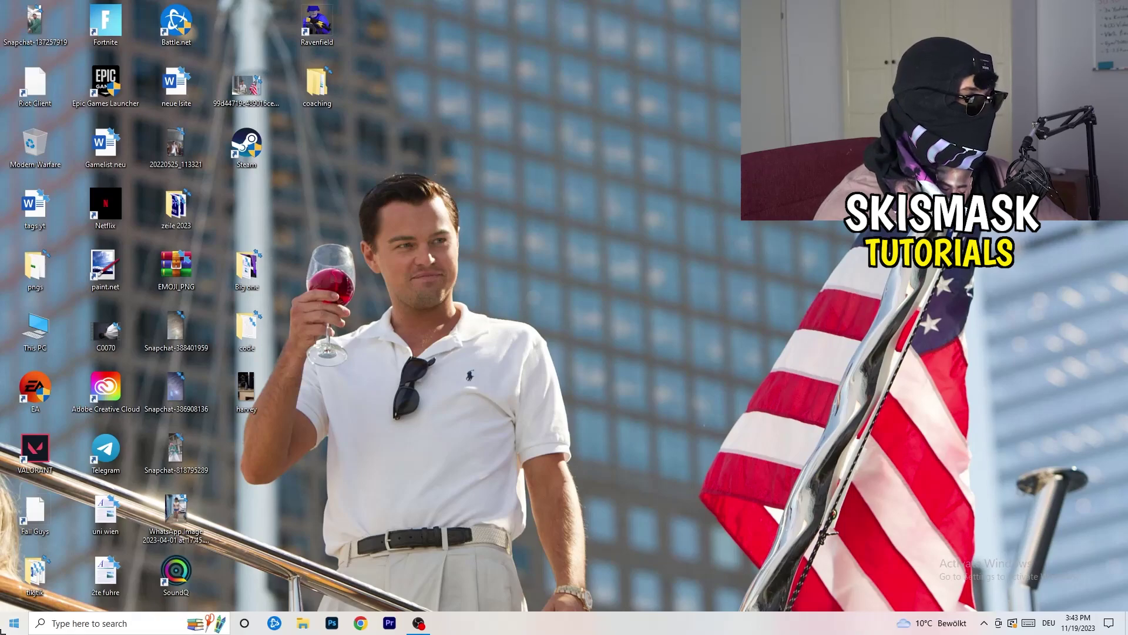
# Open Windows Settings and review the Captures and Game Mode settings in the Gaming category.
pyautogui.click(14, 623)
pyautogui.click(15, 575)
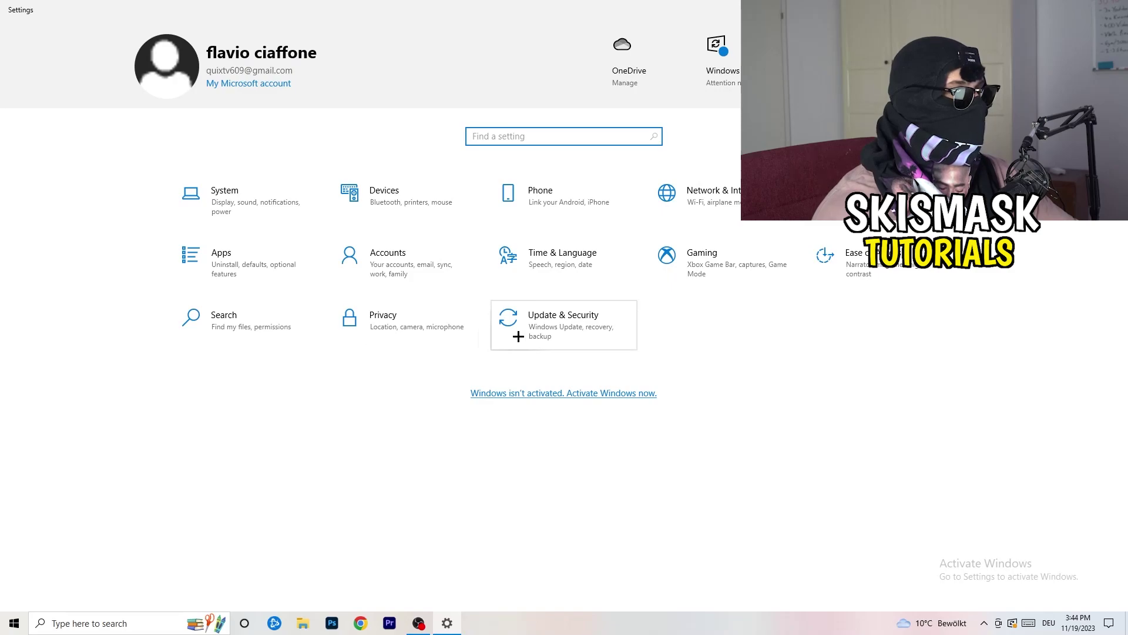
pyautogui.click(688, 257)
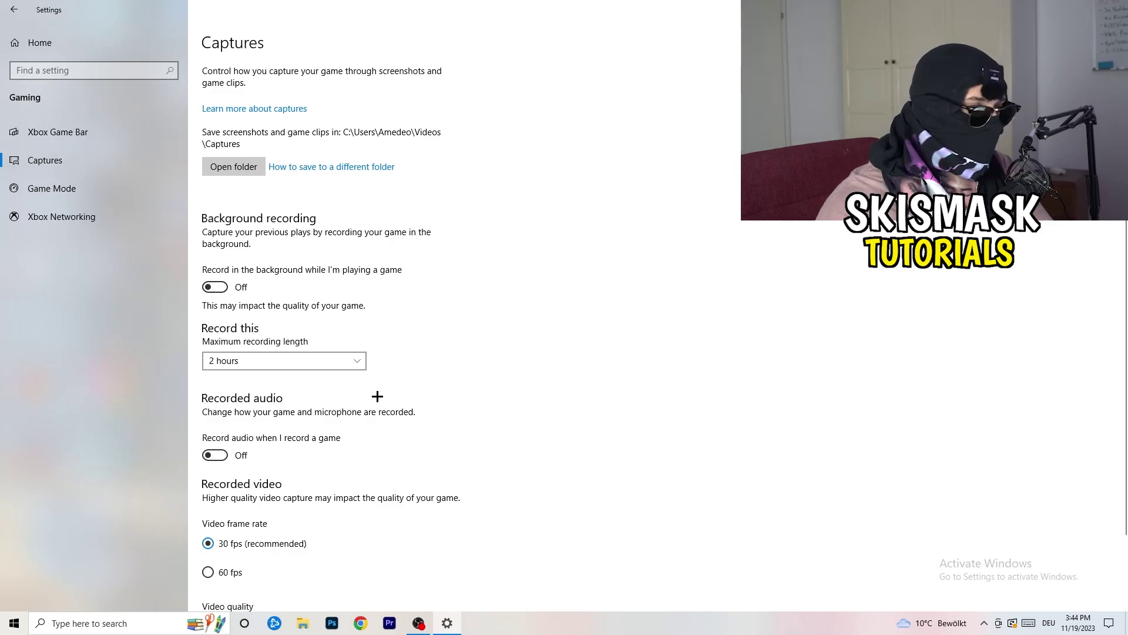
pyautogui.scroll(-3, 259, 355)
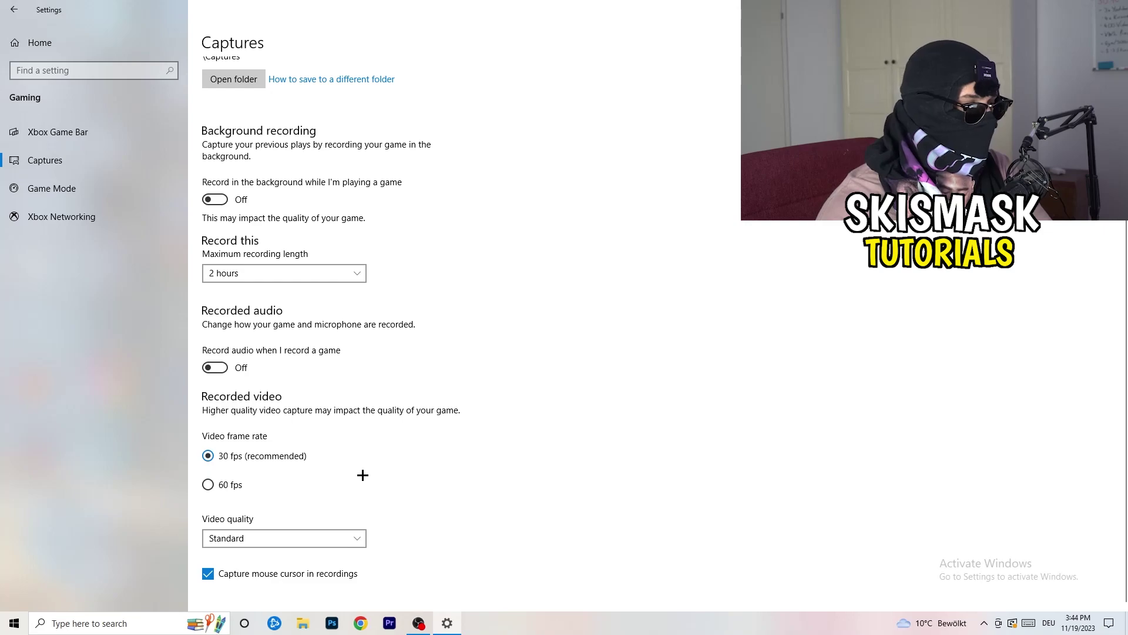
pyautogui.scroll(3, 363, 474)
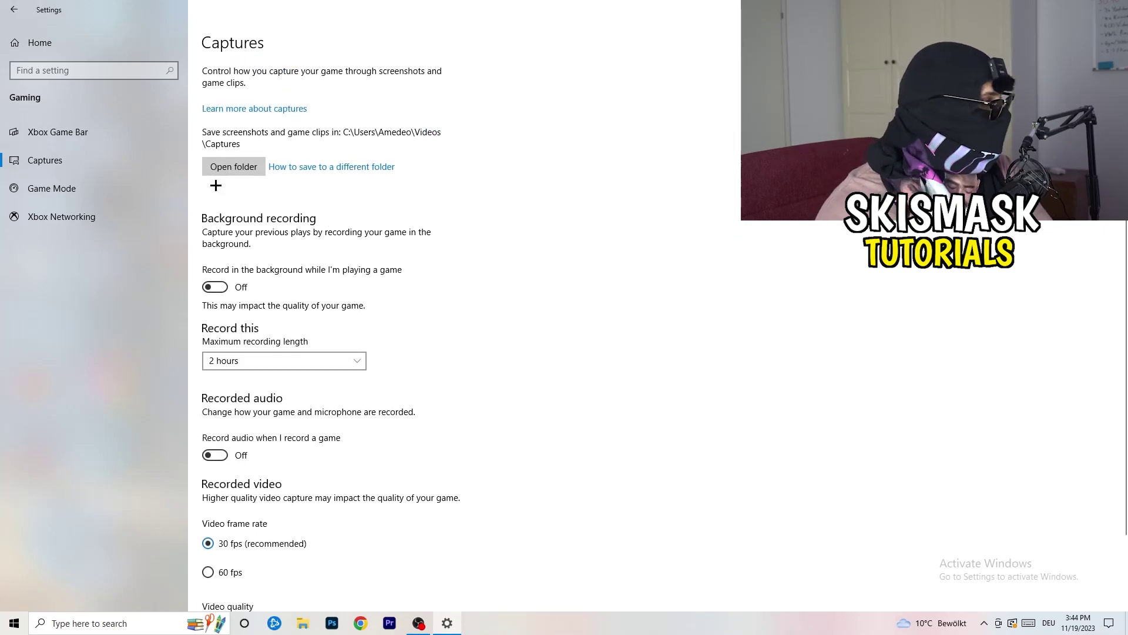
pyautogui.click(53, 188)
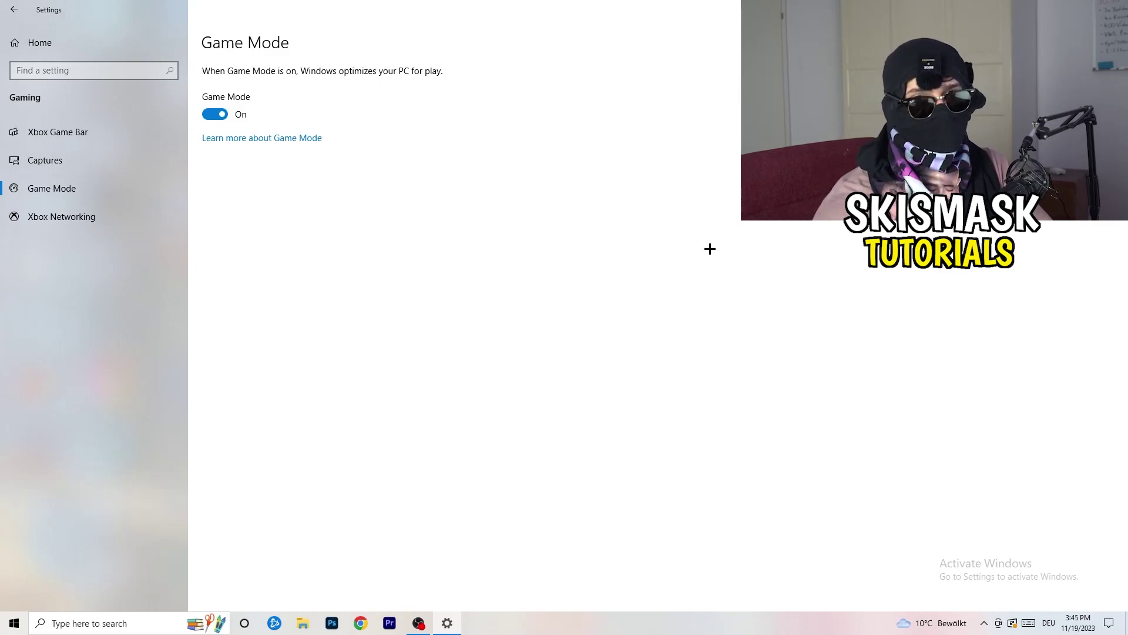
# Check the Windows Update status in the Update & Security category, and close Settings.
pyautogui.click(11, 7)
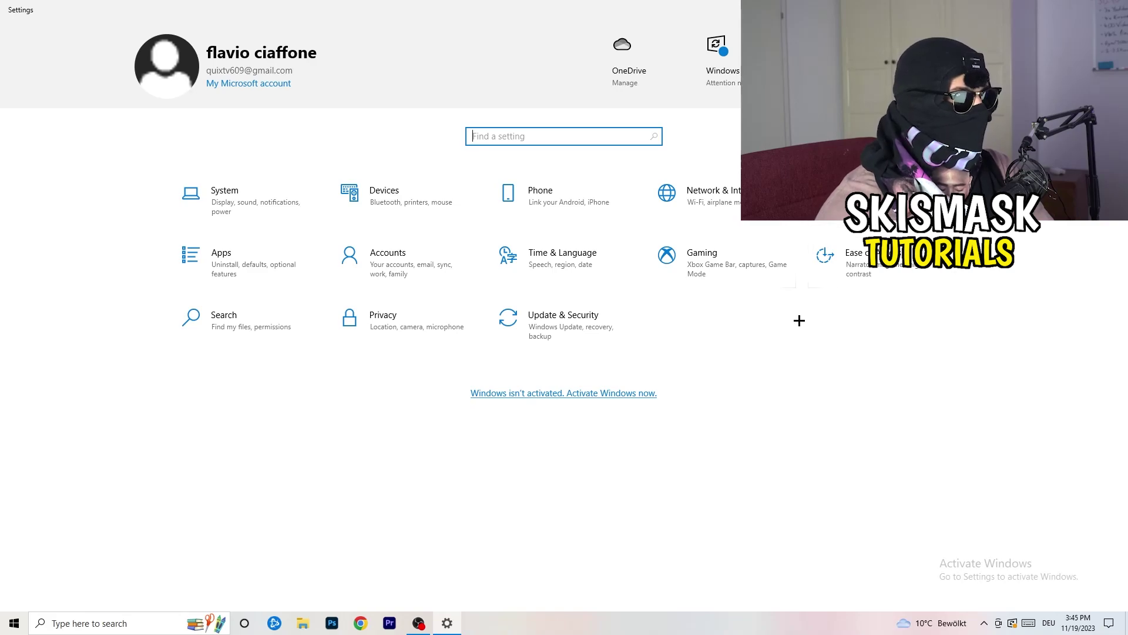
pyautogui.click(553, 322)
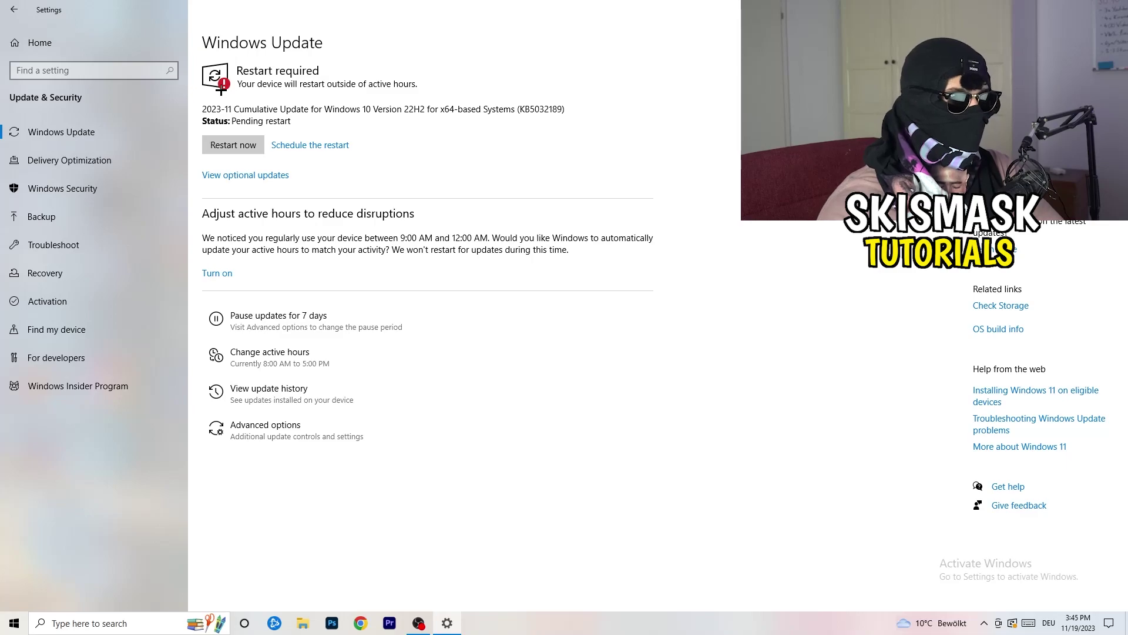
pyautogui.hotkey('alt', 'F4')
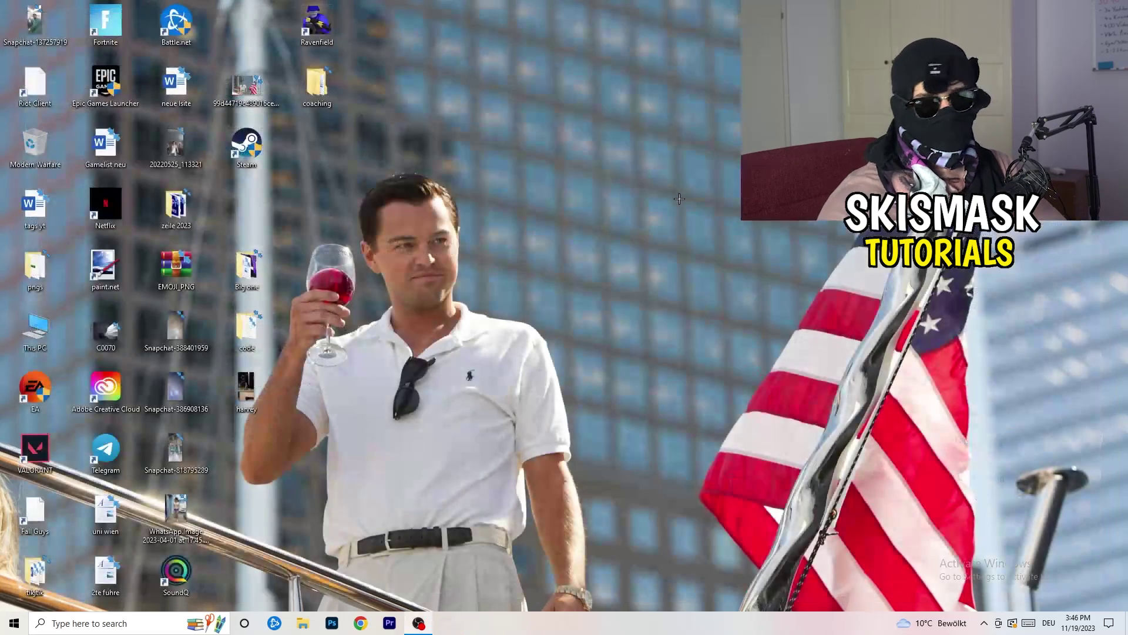